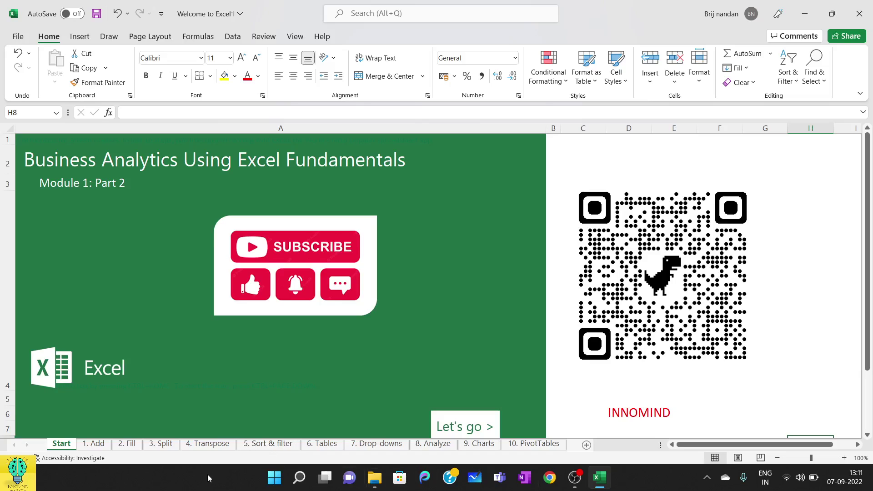
{"action": "left_click", "coordinate": [213, 444]}
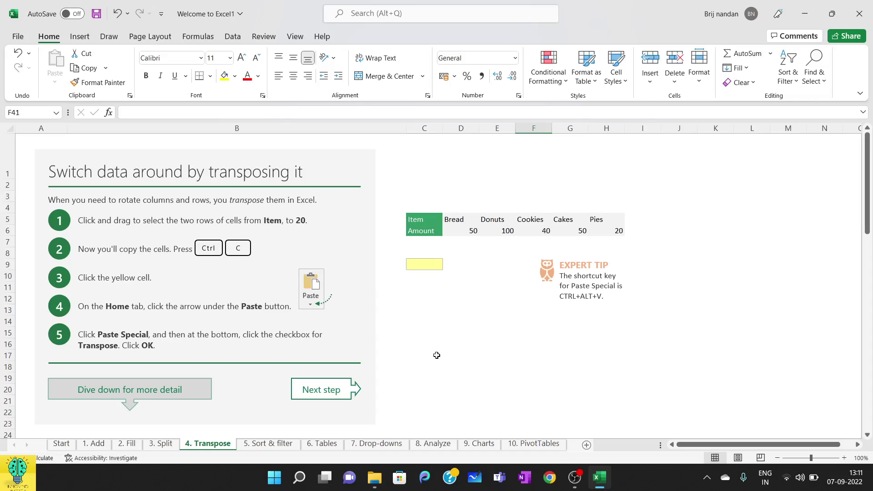
{"action": "left_click", "coordinate": [706, 216]}
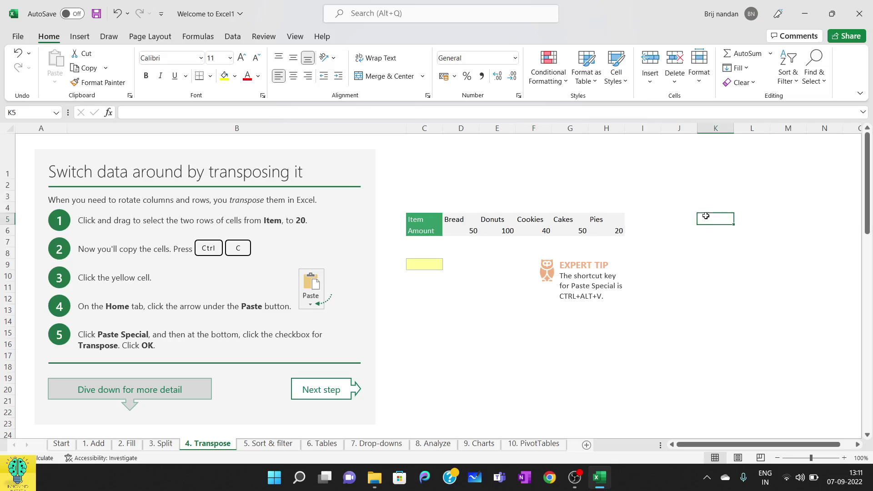
{"action": "type", "text": "1"}
{"action": "key", "text": "Tab"}
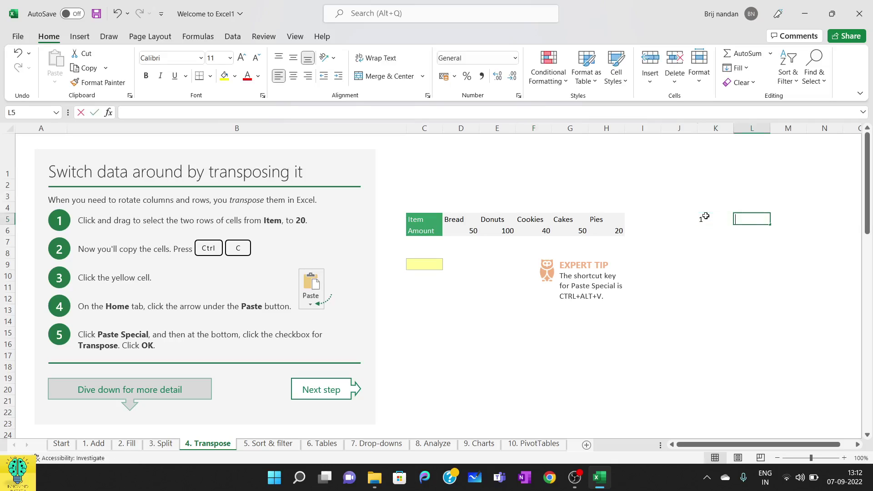
{"action": "type", "text": "2"}
{"action": "key", "text": "Tab"}
{"action": "type", "text": "3"}
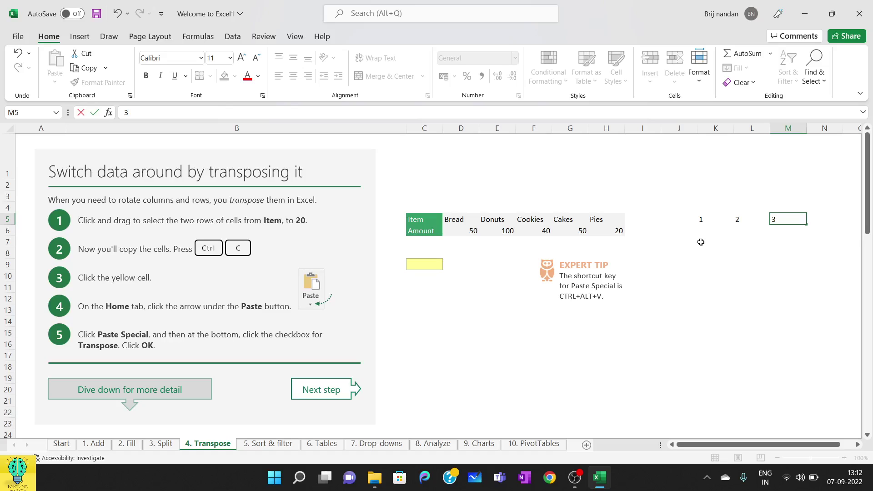
{"action": "left_click_drag", "start_coordinate": [727, 221], "coordinate": [773, 222]}
{"action": "key", "text": "Delete"}
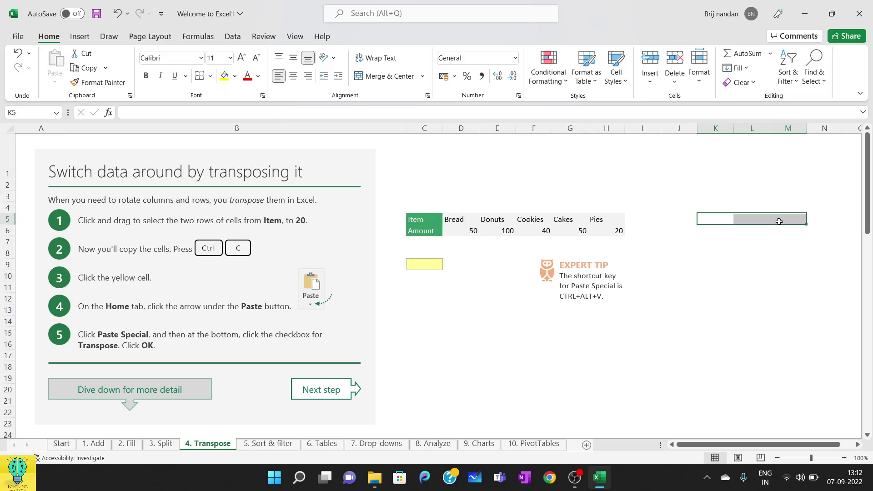
{"action": "left_click", "coordinate": [713, 223]}
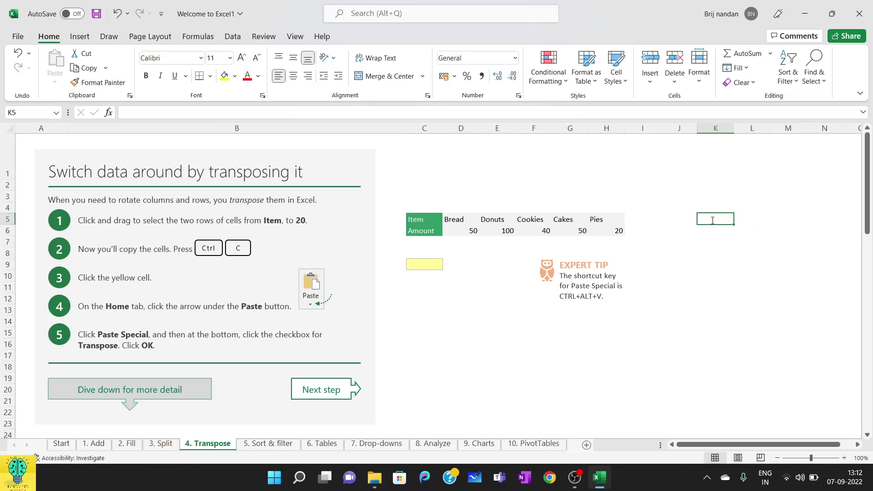
{"action": "type", "text": "1"}
{"action": "key", "text": "Return"}
{"action": "type", "text": "2"}
{"action": "key", "text": "Return"}
{"action": "type", "text": "3"}
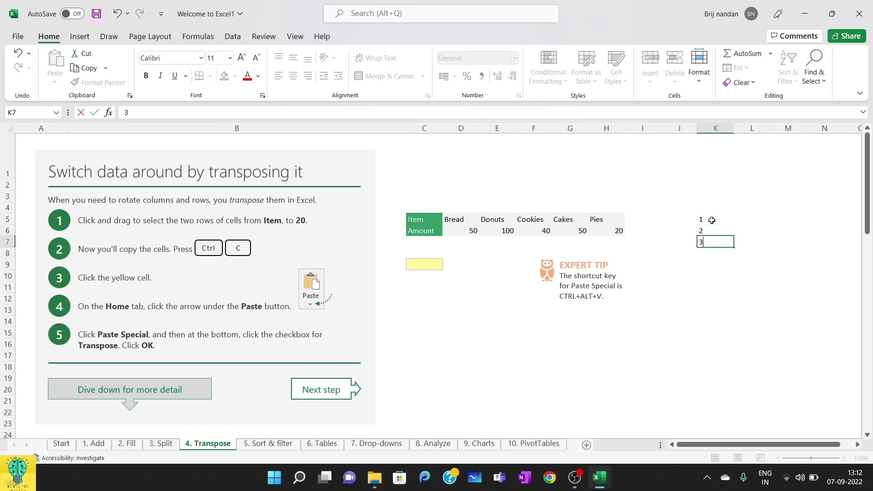
{"action": "left_click", "coordinate": [711, 297]}
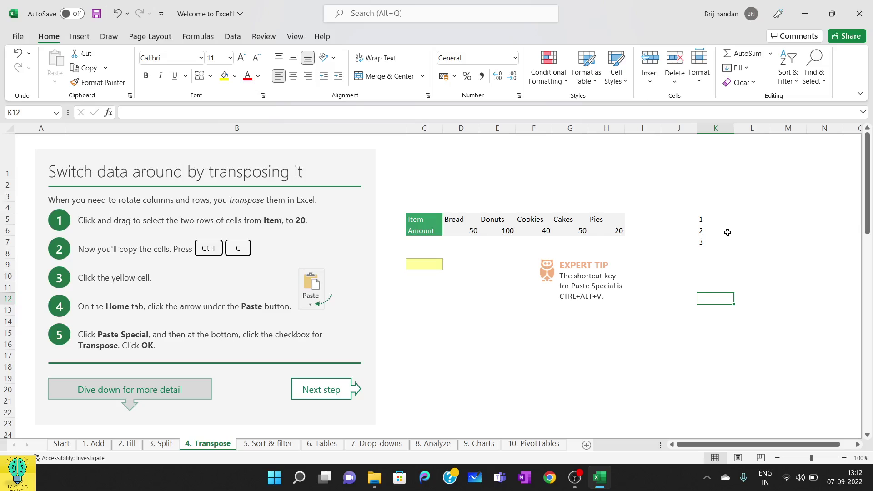
{"action": "left_click_drag", "start_coordinate": [694, 204], "coordinate": [724, 274]}
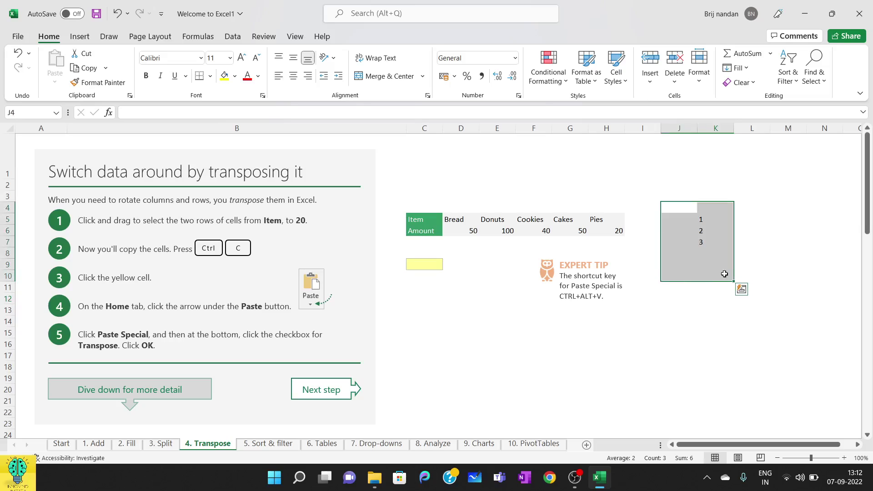
{"action": "key", "text": "Delete"}
Select the two-row Item/Amount table C5:H6, from the Item header through Pies 20.
{"action": "left_click", "coordinate": [397, 347]}
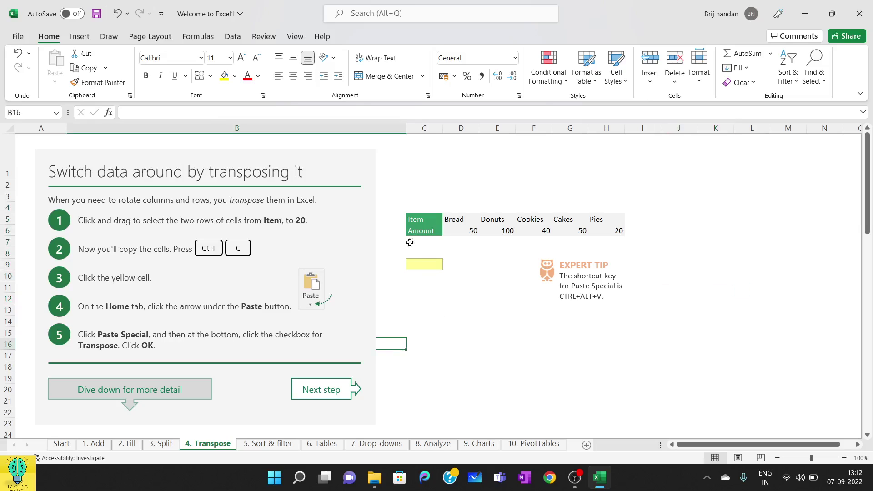
{"action": "left_click", "coordinate": [409, 215]}
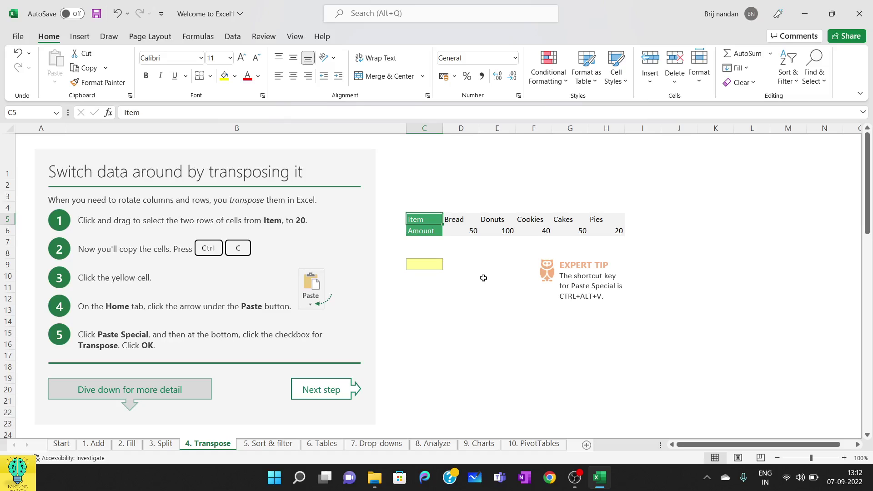
{"action": "left_click", "coordinate": [430, 231]}
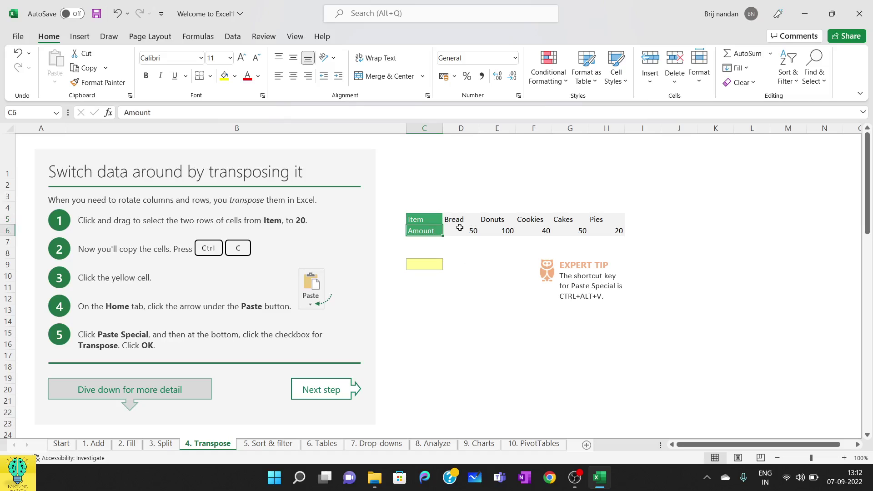
{"action": "left_click_drag", "start_coordinate": [456, 231], "coordinate": [623, 232]}
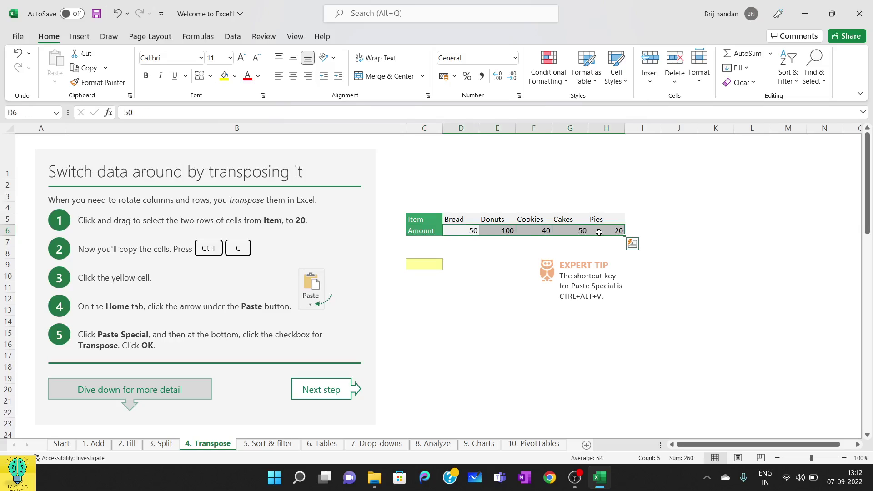
{"action": "left_click", "coordinate": [415, 212]}
{"action": "left_click_drag", "start_coordinate": [415, 212], "coordinate": [616, 231]}
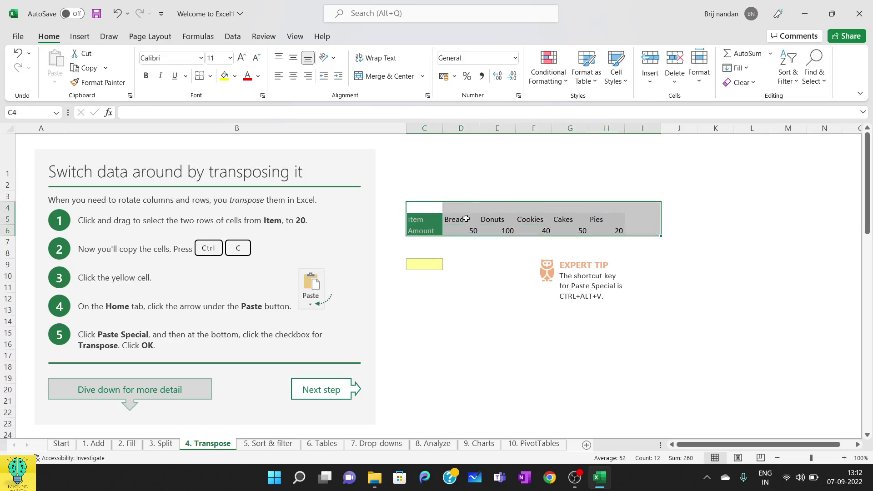
{"action": "left_click_drag", "start_coordinate": [425, 217], "coordinate": [614, 234]}
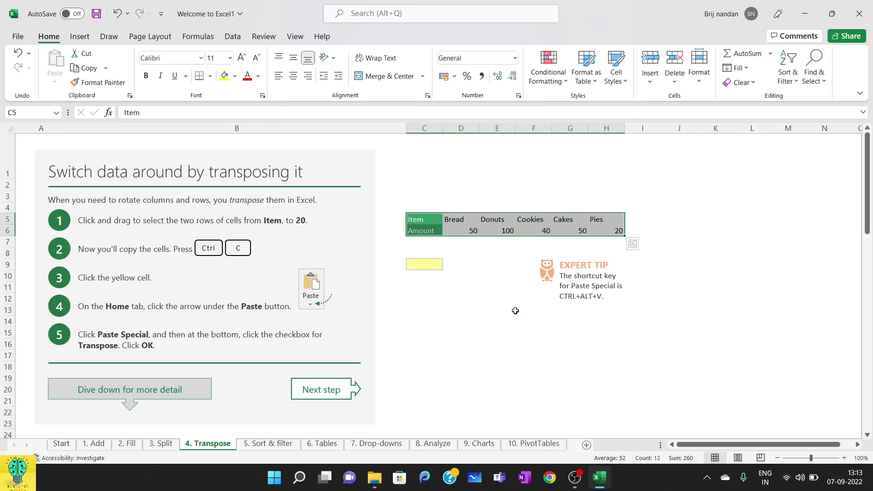
Copy C5:H6 and paste it transposed at yellow cell C9, filling C9:D14.
{"action": "key", "text": "ctrl+c"}
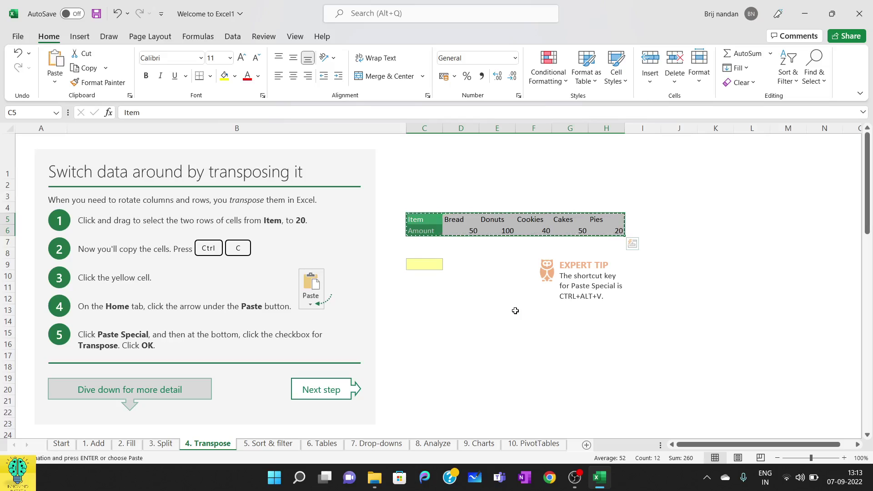
{"action": "right_click", "coordinate": [467, 224]}
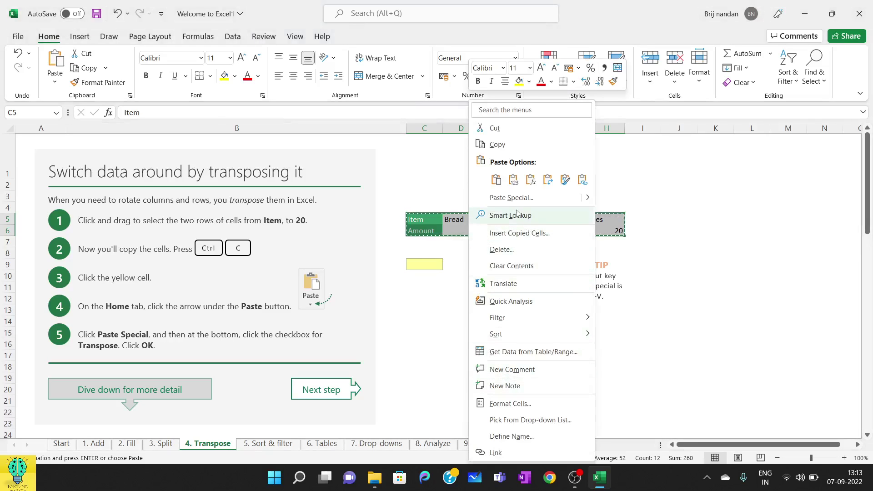
{"action": "left_click", "coordinate": [499, 144]}
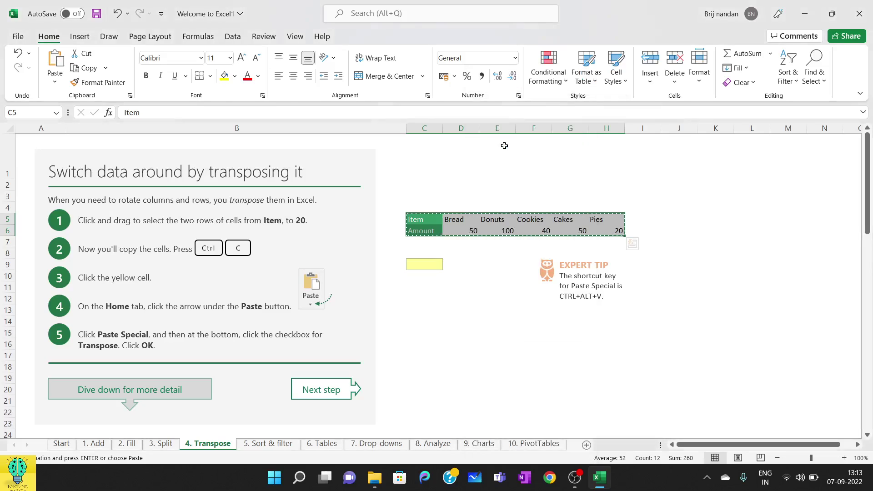
{"action": "left_click", "coordinate": [423, 263]}
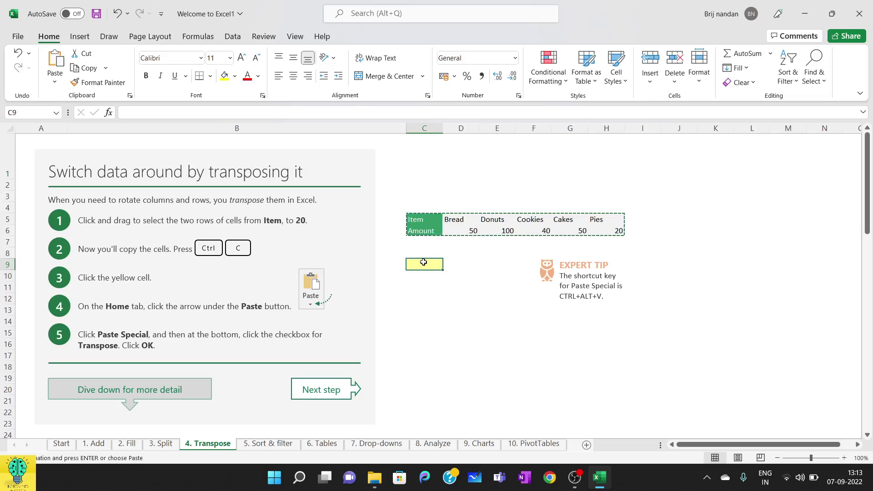
{"action": "left_click", "coordinate": [55, 82]}
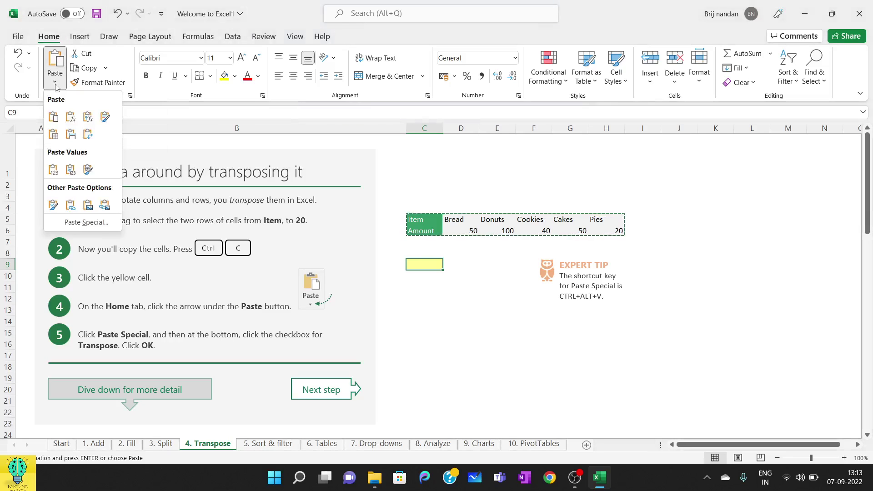
{"action": "left_click", "coordinate": [88, 134]}
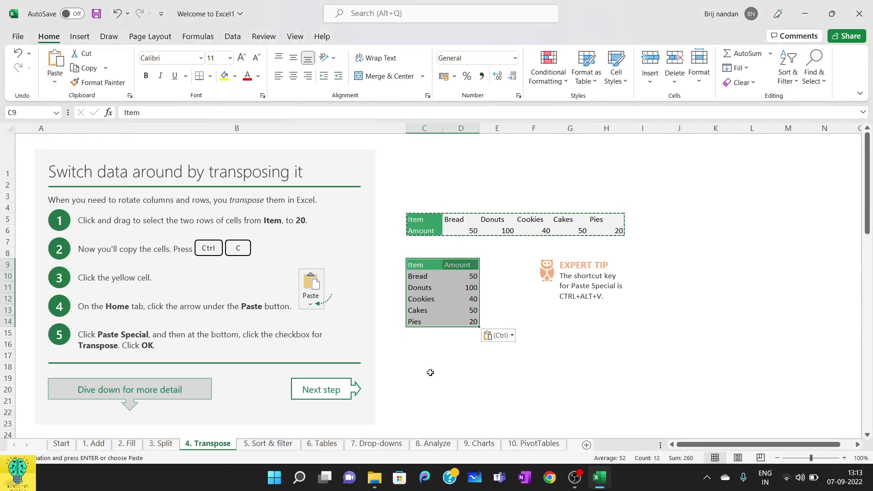
Paste another transposed copy of the table into J9 using the right-click Transpose option.
{"action": "left_click", "coordinate": [430, 372]}
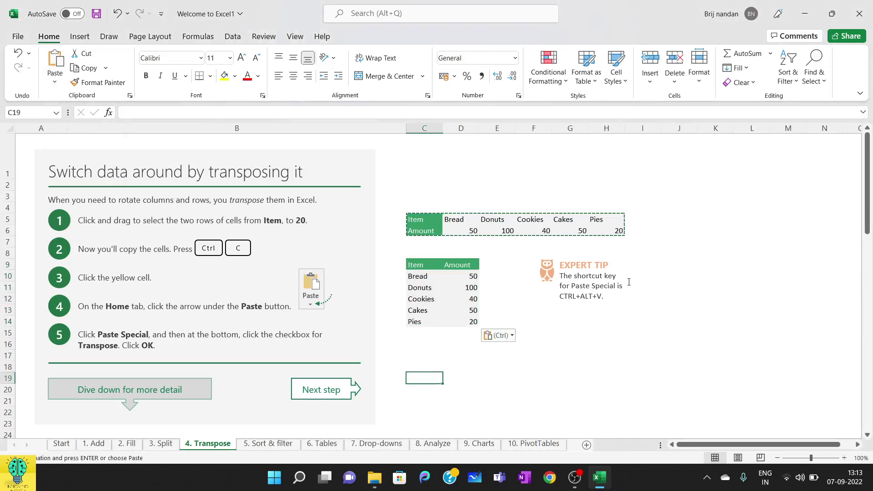
{"action": "left_click", "coordinate": [670, 262]}
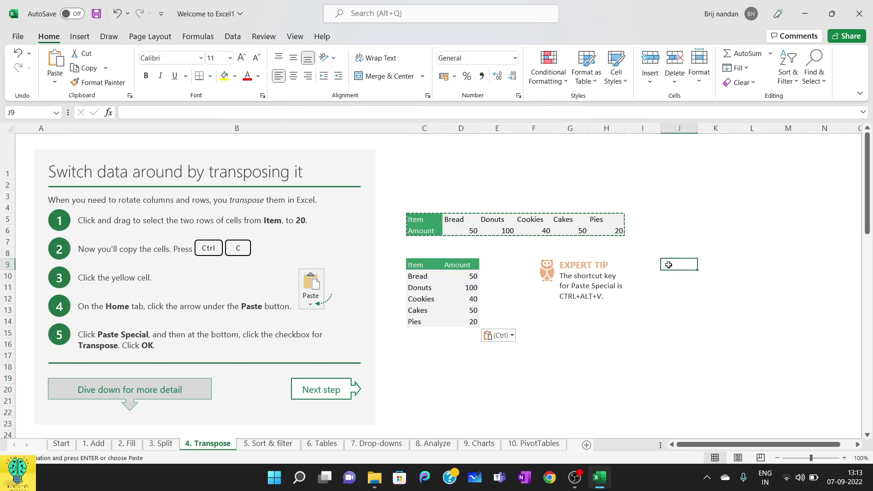
{"action": "right_click", "coordinate": [668, 265]}
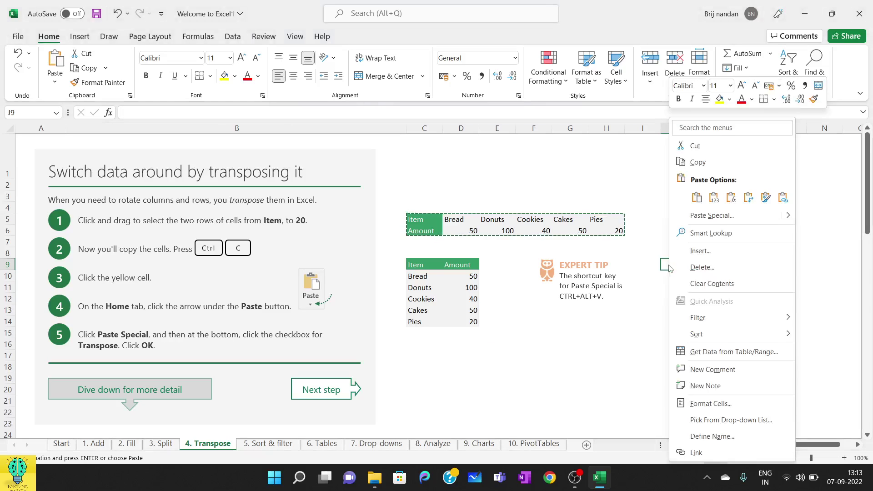
{"action": "left_click", "coordinate": [747, 197]}
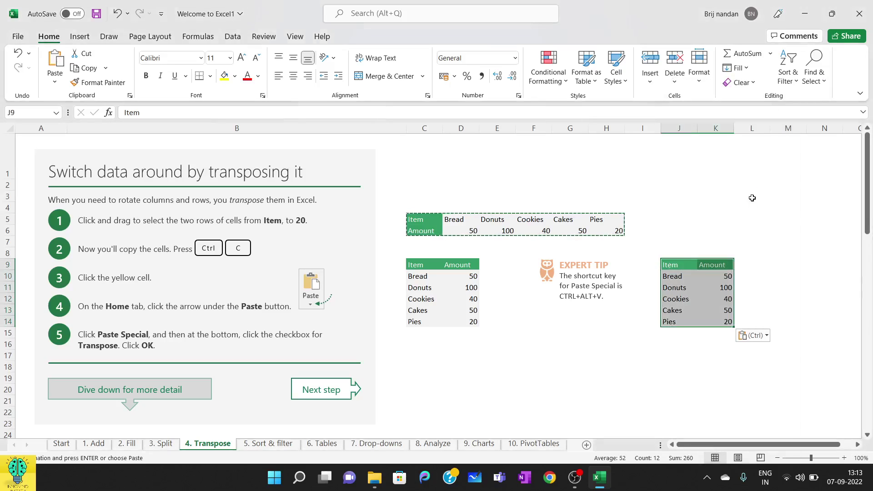
{"action": "left_click", "coordinate": [539, 336]}
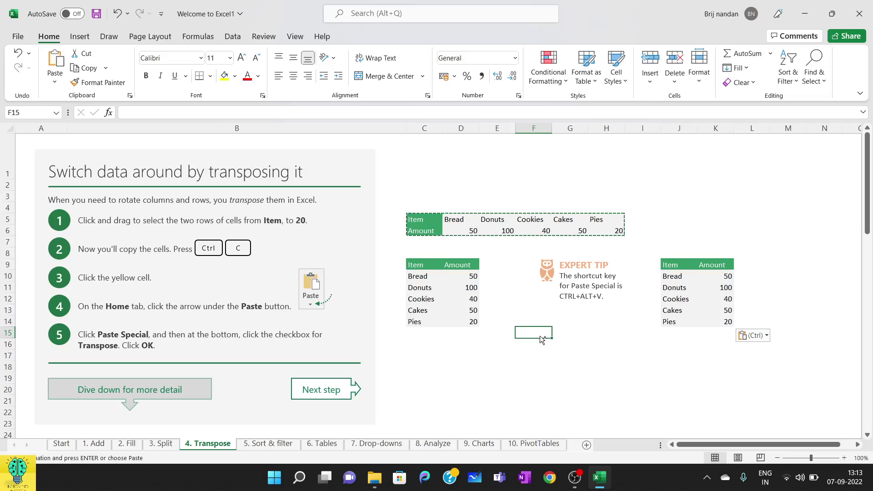
Paste a third transposed copy at F15 via Paste Special with Transpose ticked.
{"action": "key", "text": "ctrl+alt+v"}
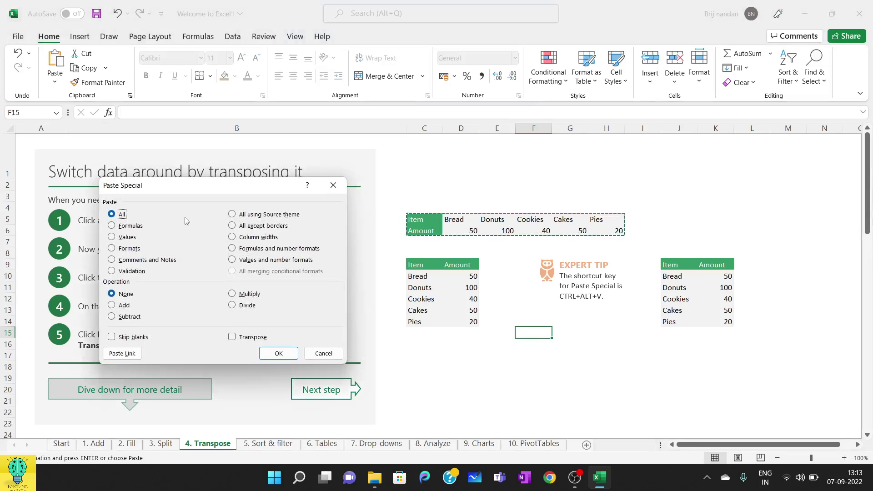
{"action": "left_click_drag", "start_coordinate": [221, 194], "coordinate": [468, 201]}
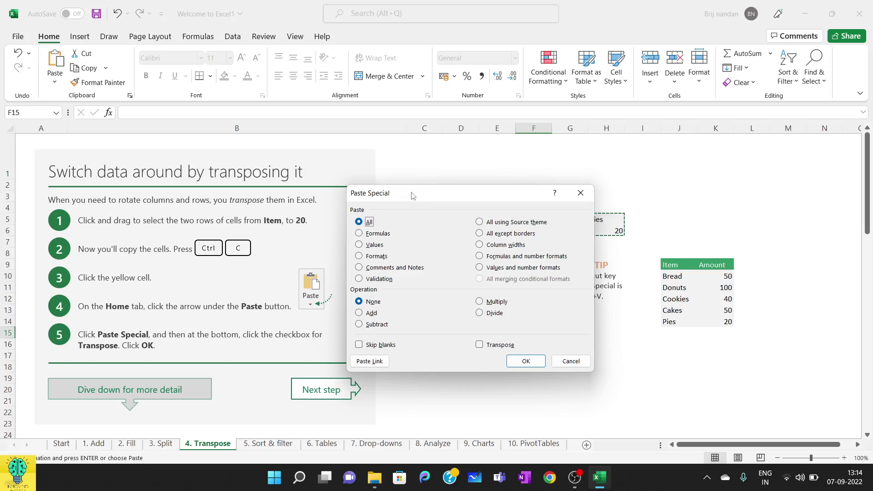
{"action": "left_click", "coordinate": [480, 345]}
{"action": "left_click", "coordinate": [522, 361]}
{"action": "left_click", "coordinate": [631, 377]}
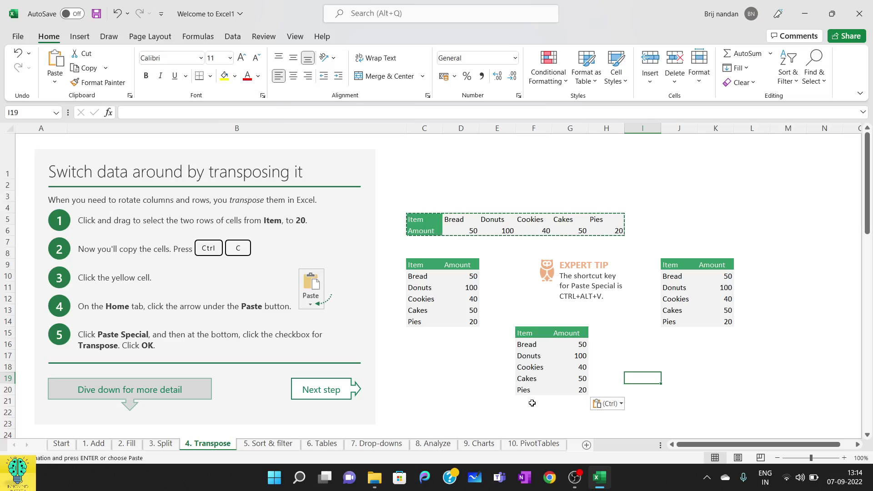
Undo the F15 and J9 pastes, then select J9.
{"action": "key", "text": "ctrl+z"}
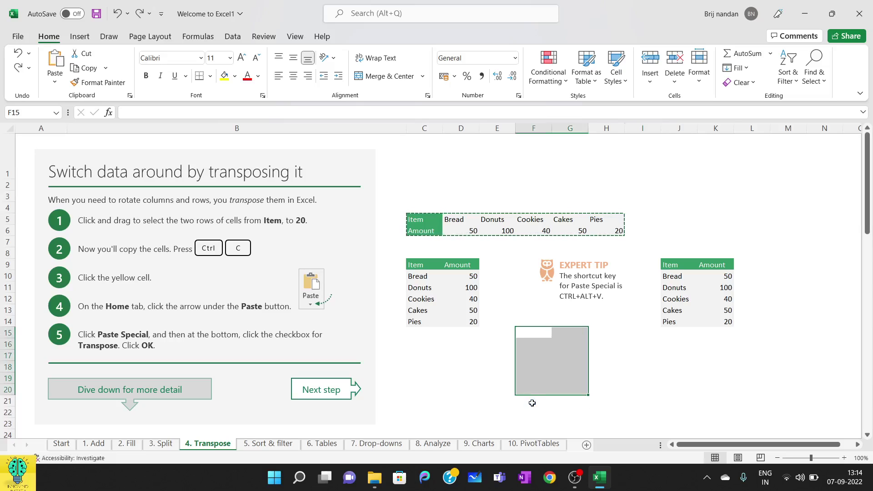
{"action": "key", "text": "ctrl+z"}
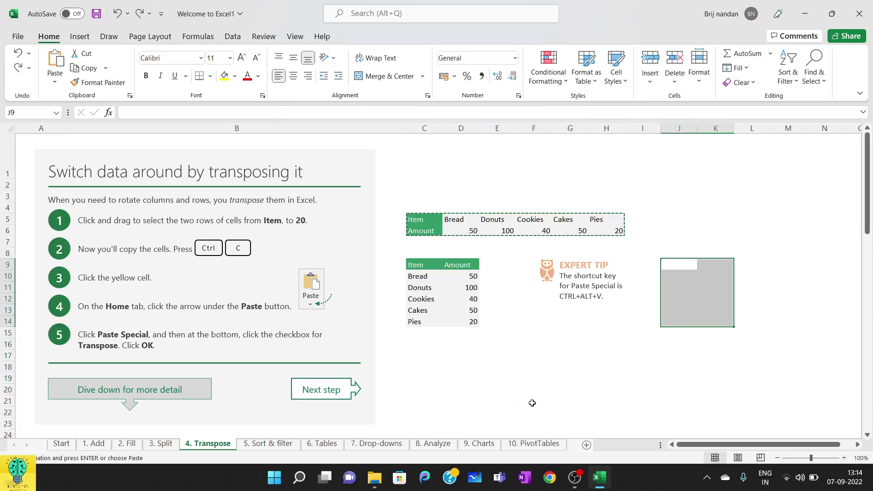
{"action": "left_click", "coordinate": [485, 373]}
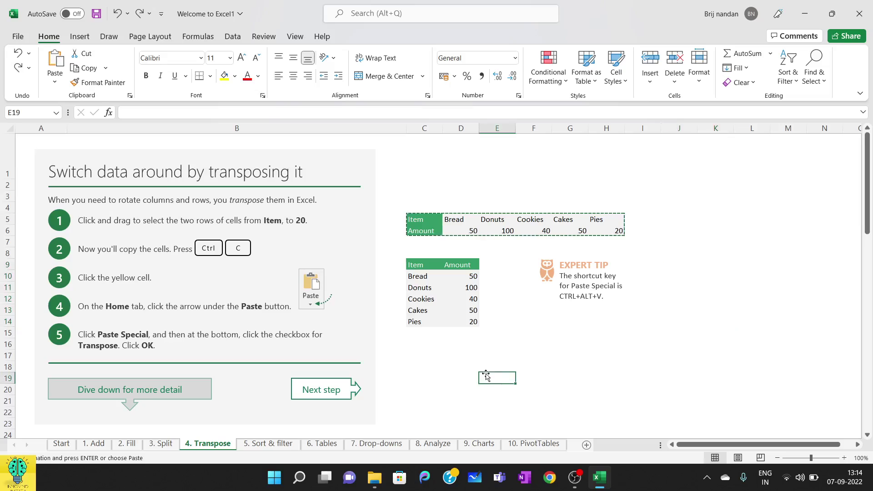
{"action": "left_click", "coordinate": [421, 368]}
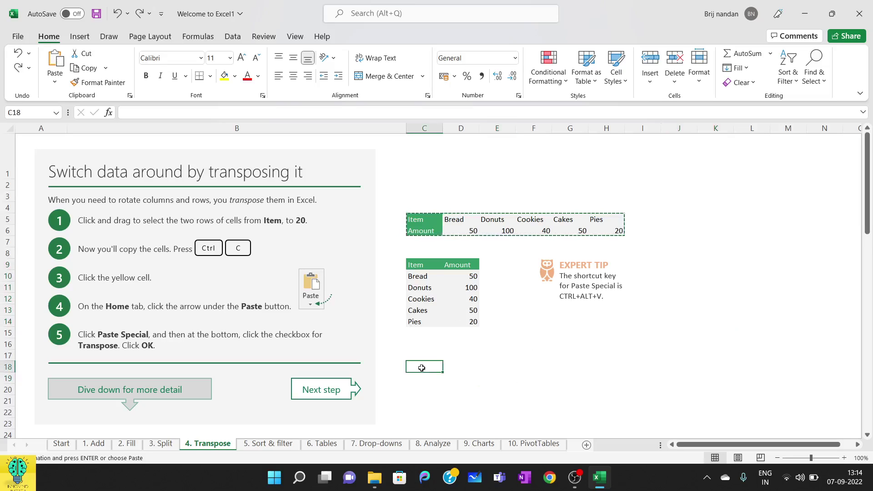
{"action": "left_click", "coordinate": [663, 266]}
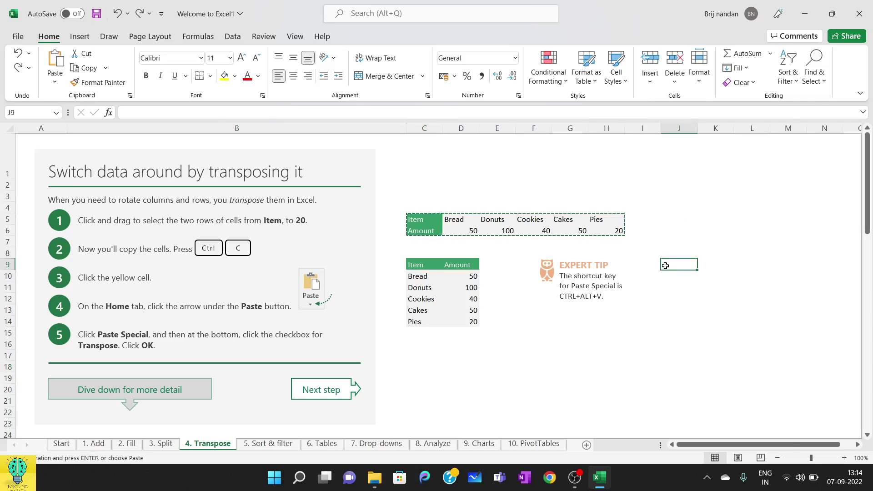
Enter =SUM(D6:H6) in D19 to total the Amount row as 260.
{"action": "right_click", "coordinate": [666, 265]}
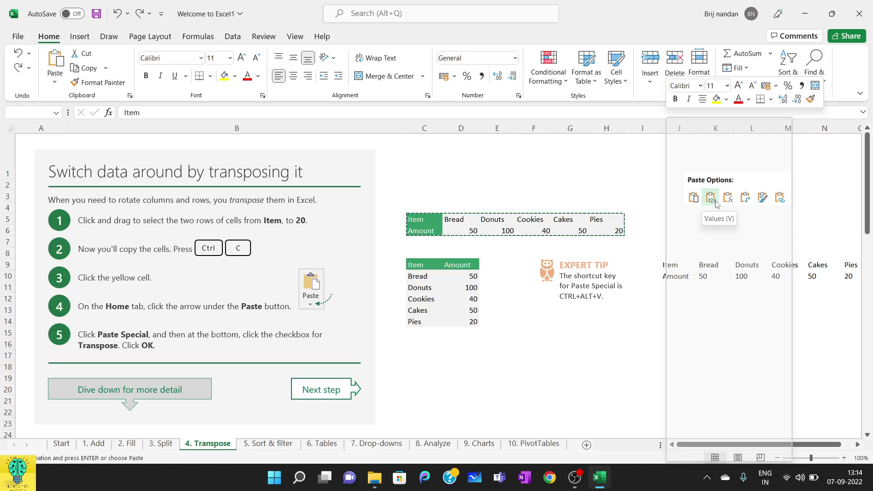
{"action": "left_click", "coordinate": [503, 372]}
{"action": "left_click", "coordinate": [467, 374]}
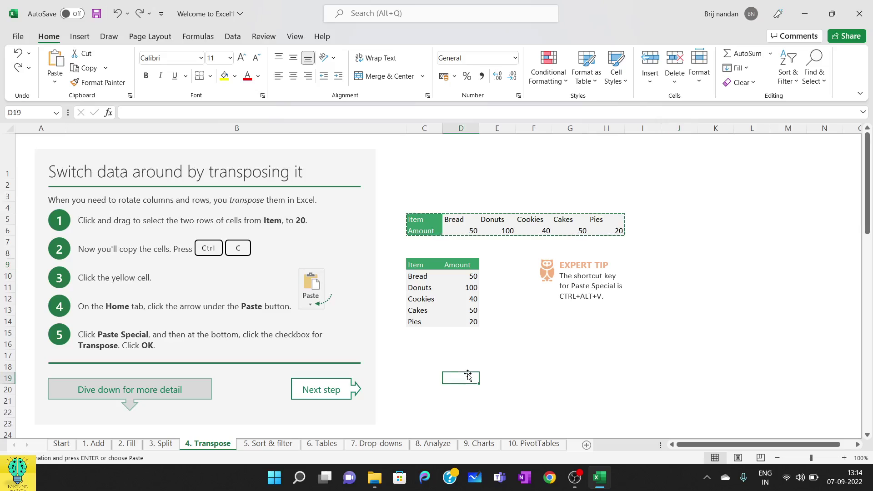
{"action": "key", "text": "Escape"}
{"action": "type", "text": "="}
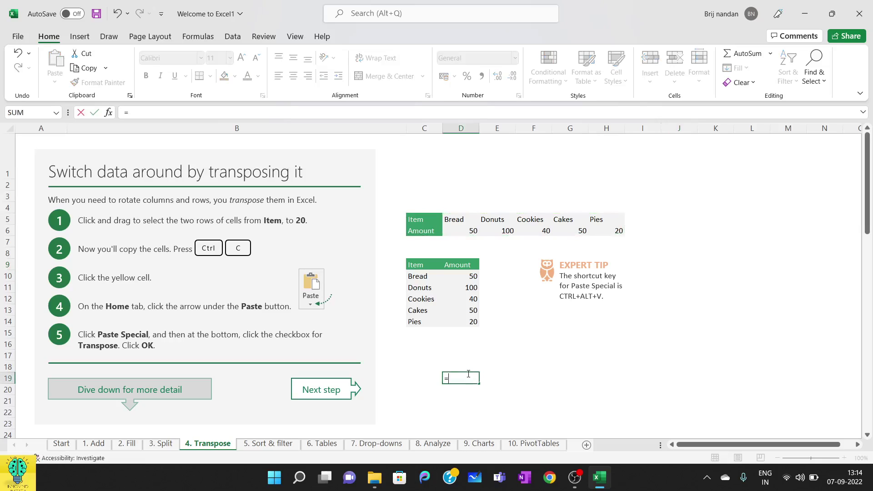
{"action": "type", "text": "sum"}
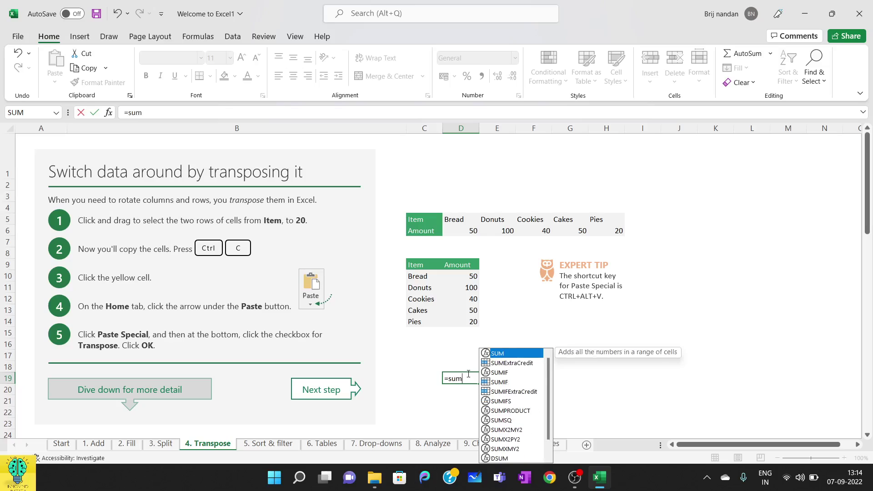
{"action": "type", "text": "("}
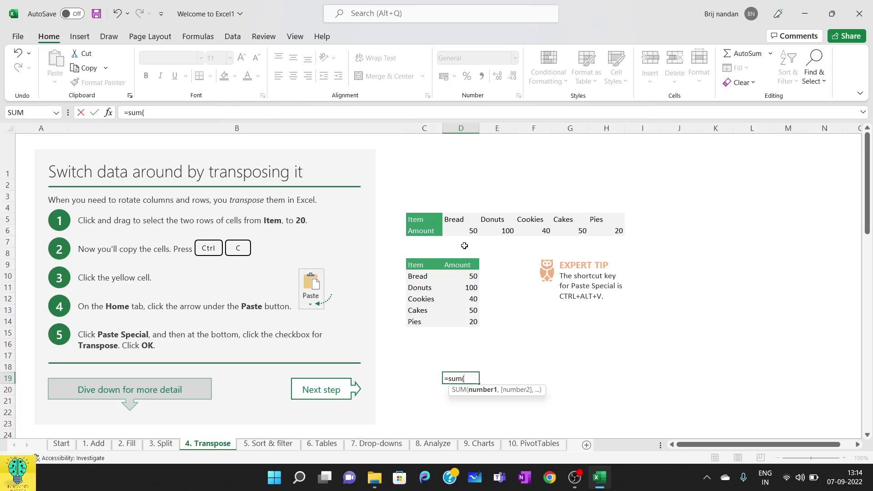
{"action": "left_click_drag", "start_coordinate": [458, 231], "coordinate": [597, 229]}
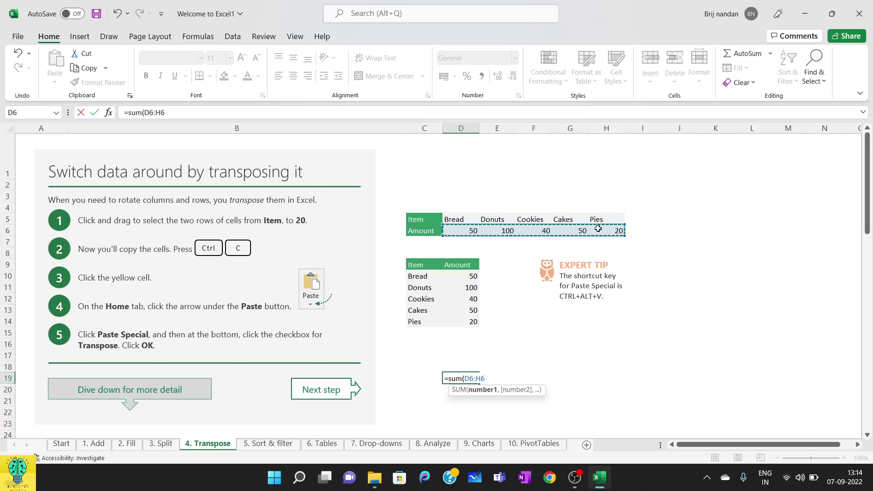
{"action": "type", "text": ")"}
{"action": "key", "text": "Return"}
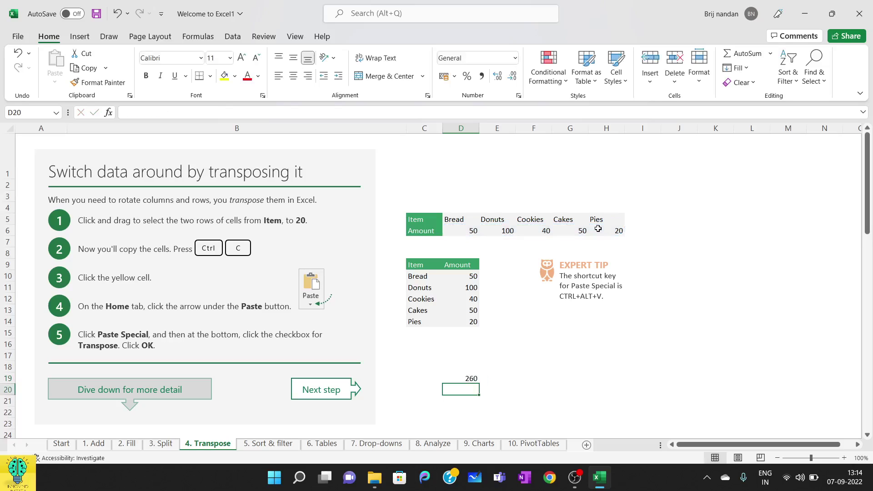
Add the value 80 in cell I6.
{"action": "left_click", "coordinate": [493, 379]}
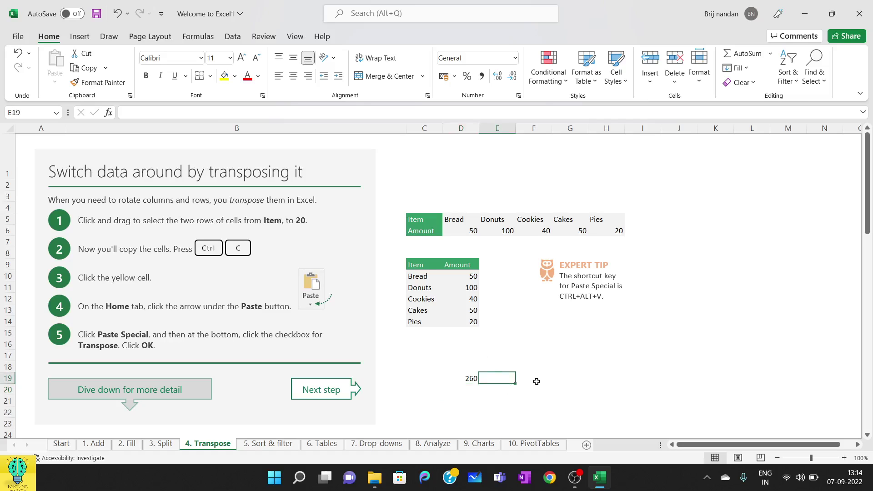
{"action": "type", "text": "="}
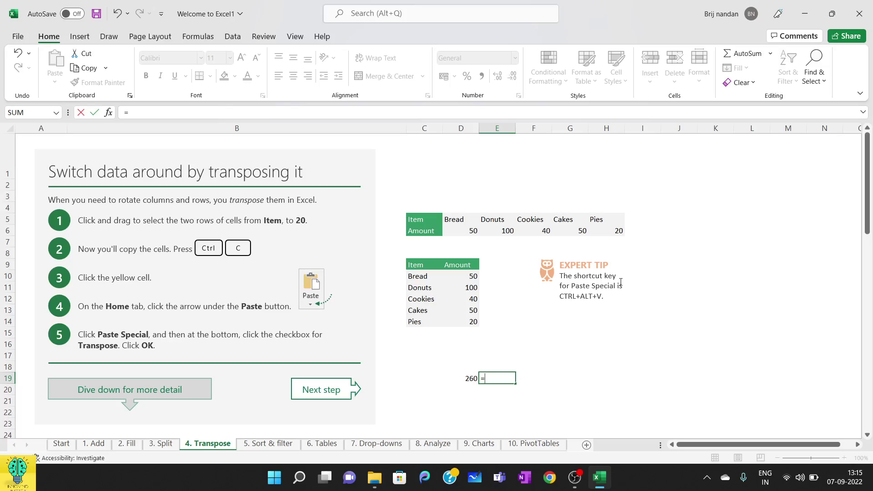
{"action": "key", "text": "Escape"}
{"action": "left_click", "coordinate": [645, 232]}
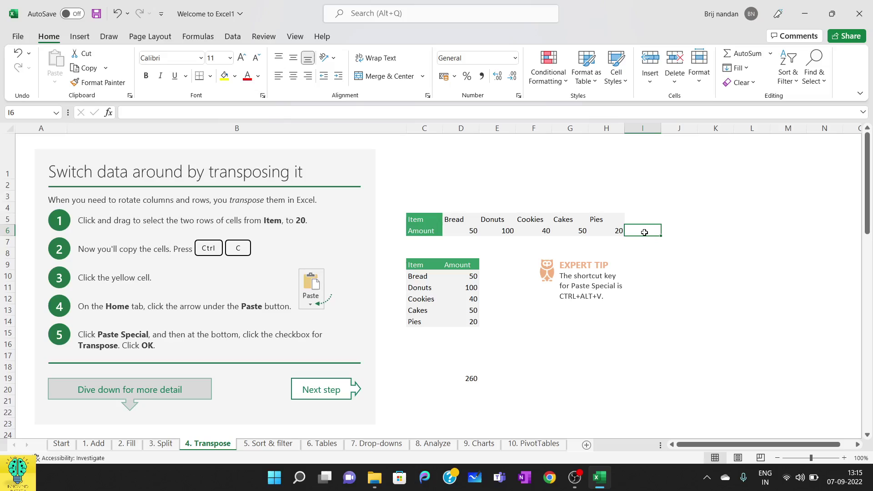
{"action": "type", "text": "80"}
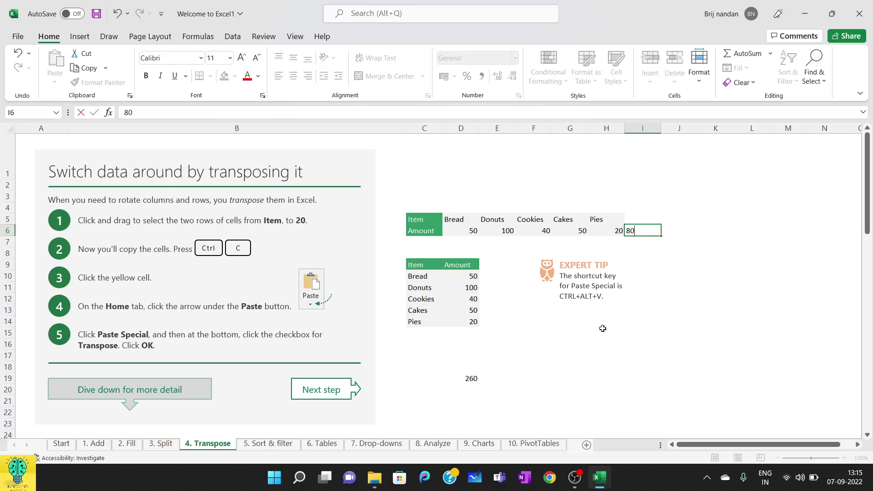
{"action": "left_click", "coordinate": [569, 356]}
Enter =SUM(D6:I6) in E19 for a 340 total, then select D19:E19.
{"action": "left_click", "coordinate": [500, 379]}
{"action": "type", "text": "="}
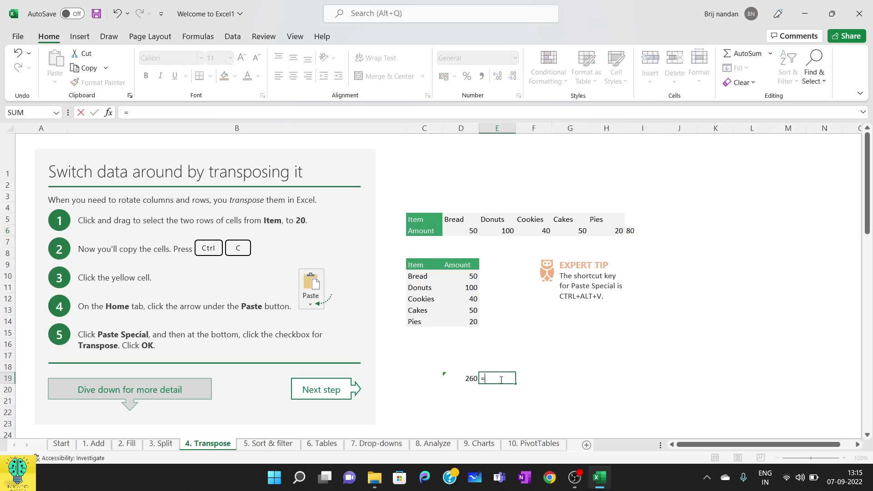
{"action": "type", "text": "sum"}
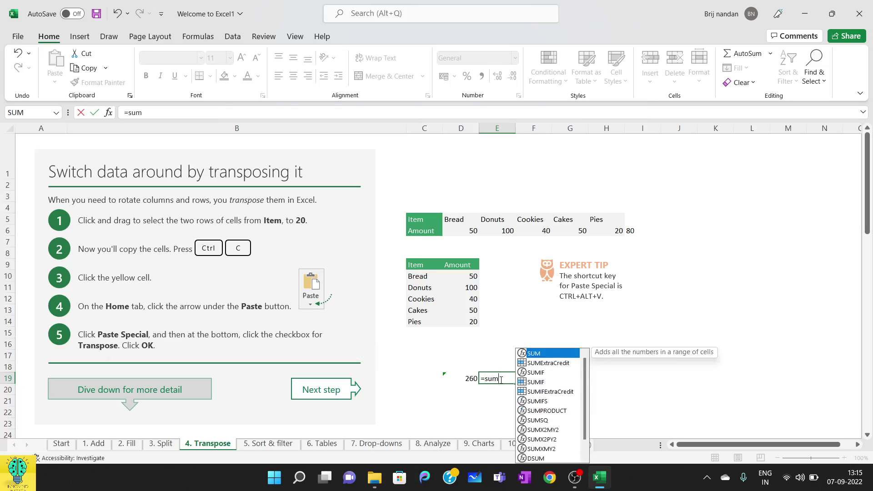
{"action": "type", "text": "("}
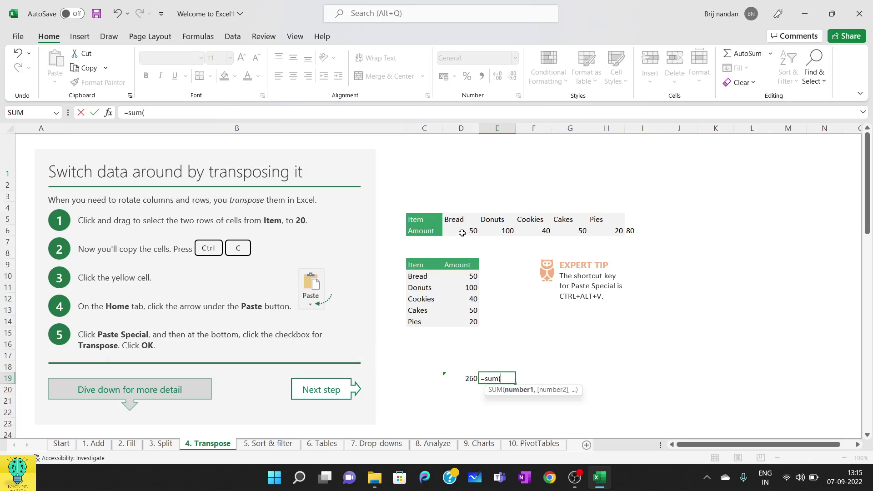
{"action": "left_click_drag", "start_coordinate": [462, 233], "coordinate": [632, 232]}
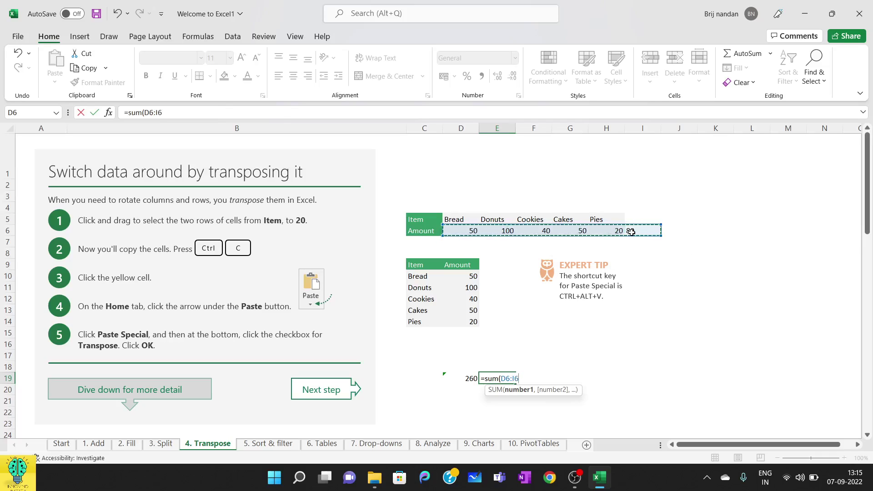
{"action": "type", "text": ")"}
{"action": "key", "text": "Return"}
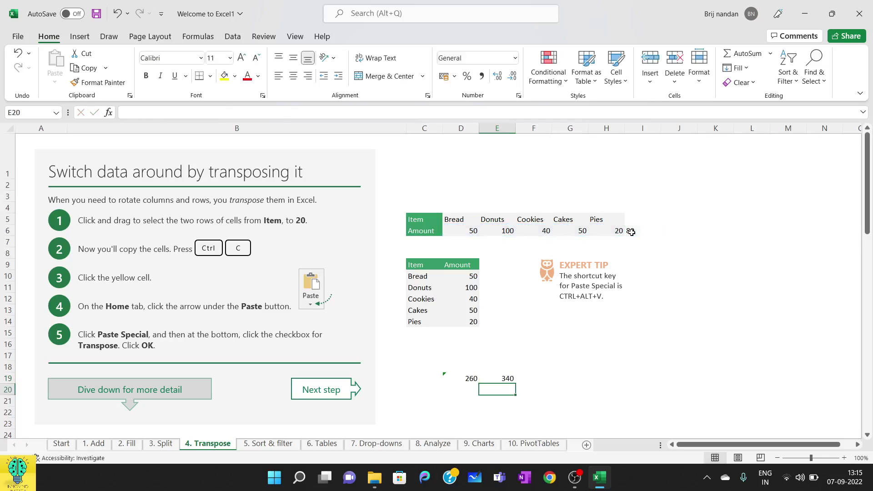
{"action": "left_click", "coordinate": [606, 375]}
{"action": "left_click", "coordinate": [458, 380]}
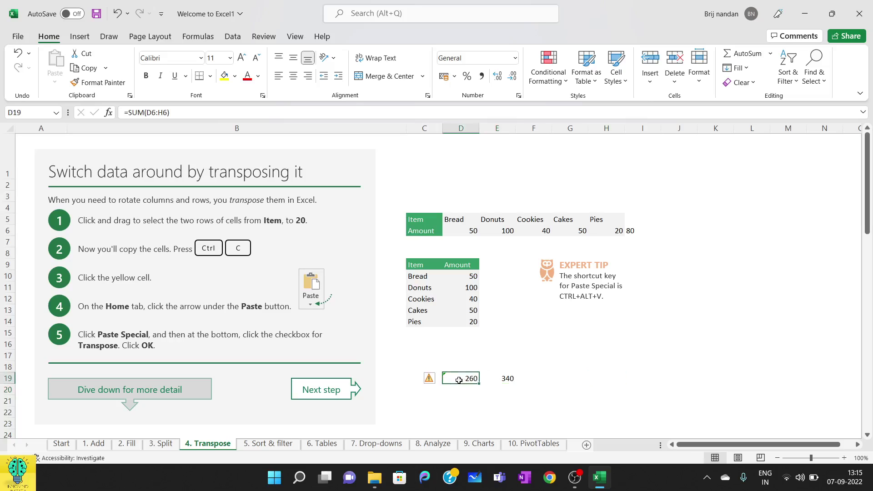
{"action": "left_click_drag", "start_coordinate": [459, 380], "coordinate": [503, 383]}
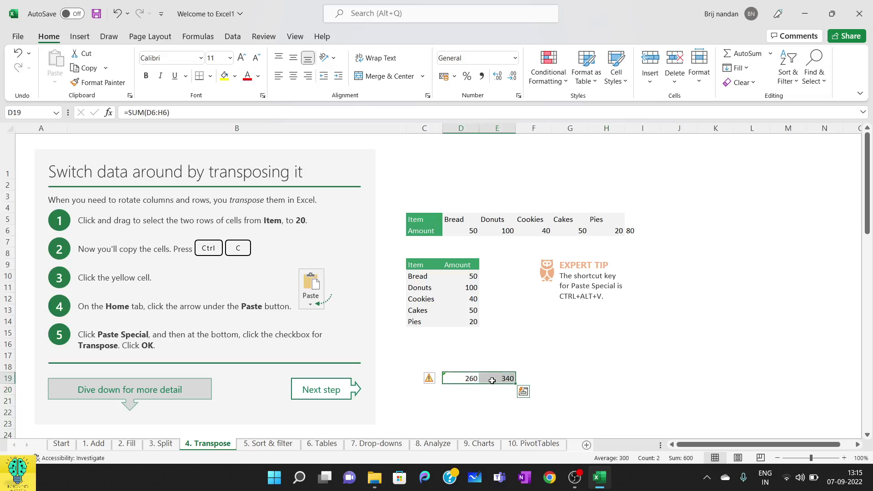
Copy the D19:E19 totals and paste them as values into G19.
{"action": "right_click", "coordinate": [492, 381]}
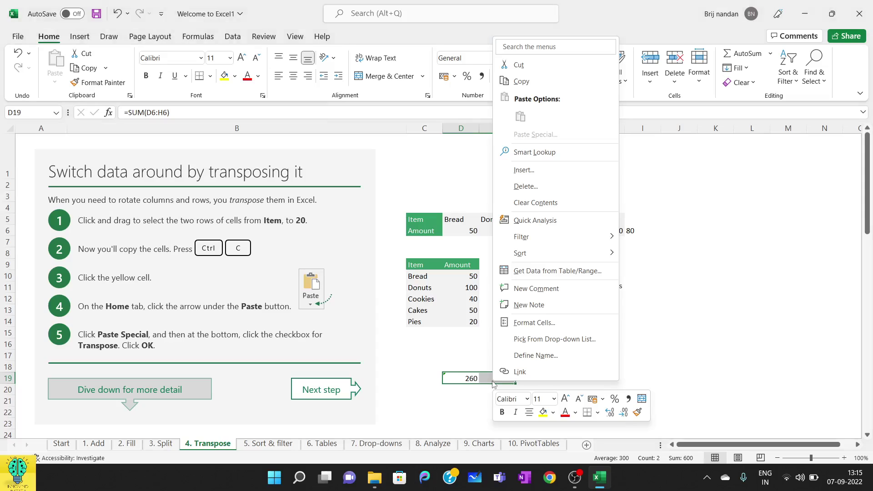
{"action": "left_click", "coordinate": [523, 84]}
{"action": "left_click", "coordinate": [546, 377]}
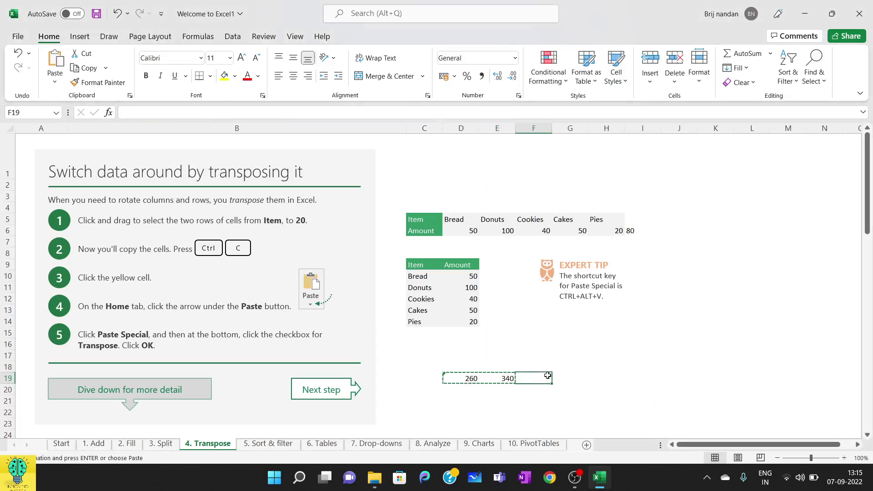
{"action": "left_click", "coordinate": [575, 379]}
{"action": "right_click", "coordinate": [575, 379]}
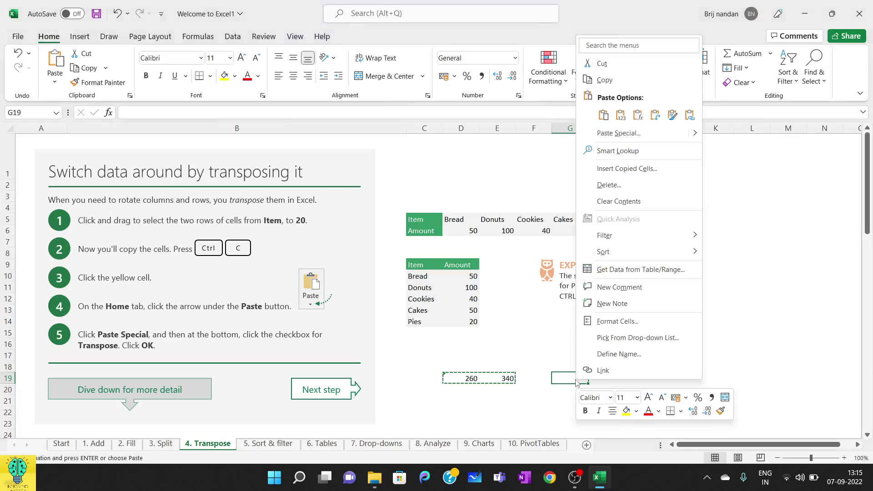
{"action": "left_click", "coordinate": [622, 116]}
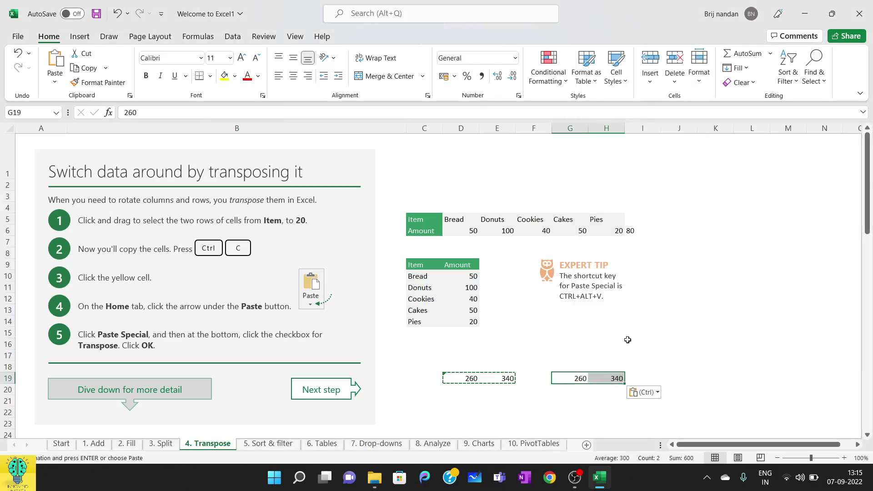
{"action": "left_click", "coordinate": [673, 357]}
Compare D19's SUM formula with G19's plain 260 value, and preview G20's paste options.
{"action": "left_click", "coordinate": [583, 378]}
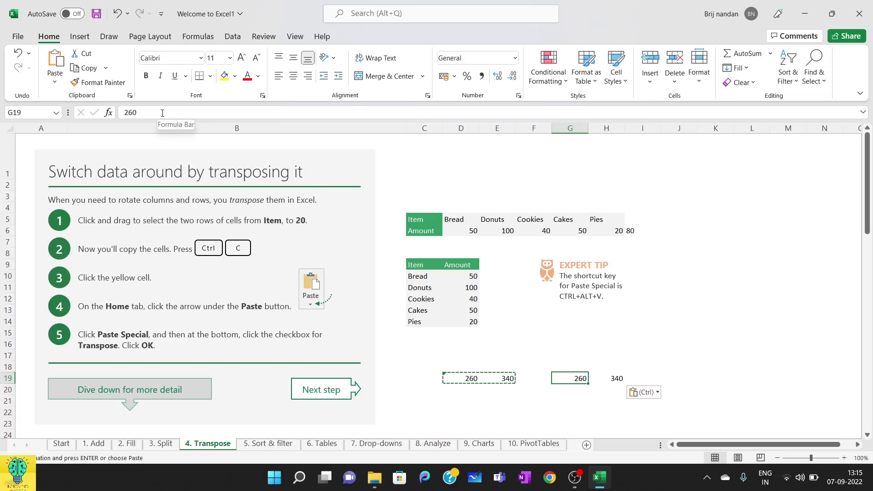
{"action": "left_click", "coordinate": [523, 398]}
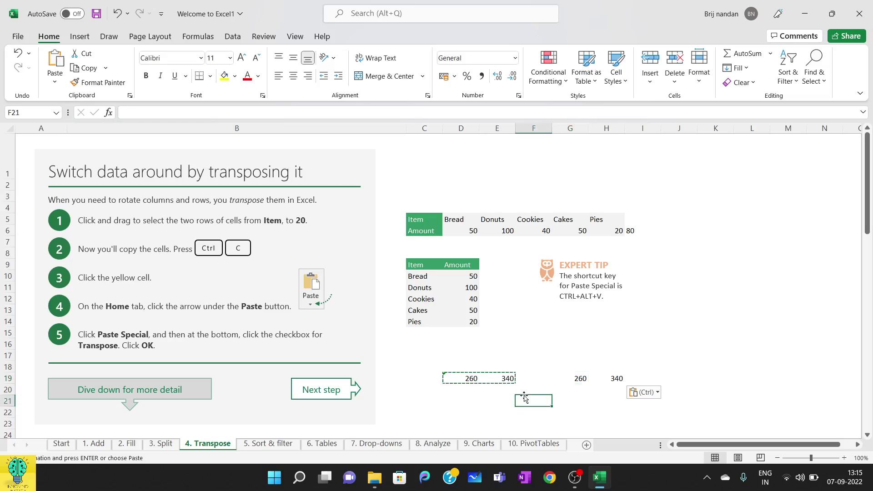
{"action": "left_click", "coordinate": [473, 379]}
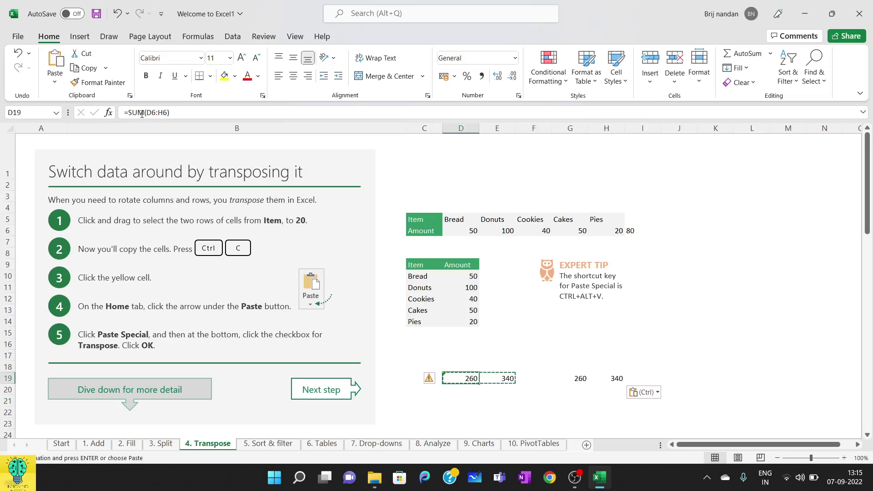
{"action": "left_click", "coordinate": [577, 380]}
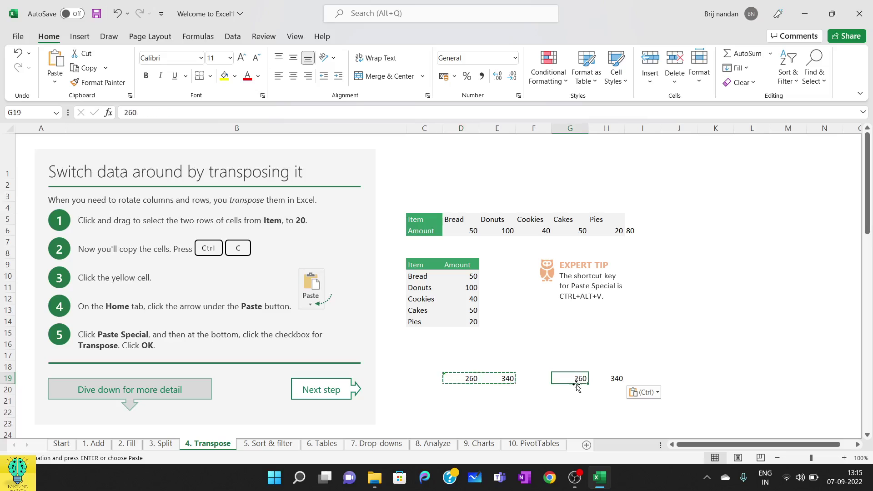
{"action": "left_click", "coordinate": [579, 391]}
{"action": "right_click", "coordinate": [579, 391]}
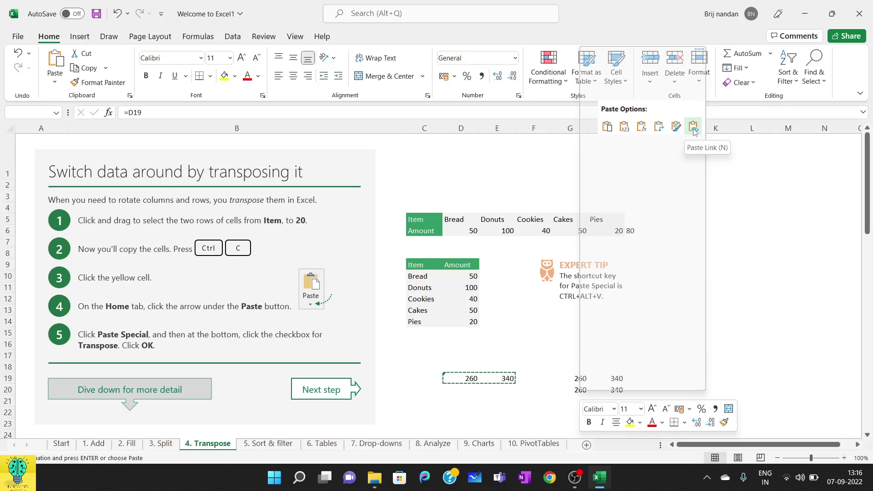
{"action": "key", "text": "Escape"}
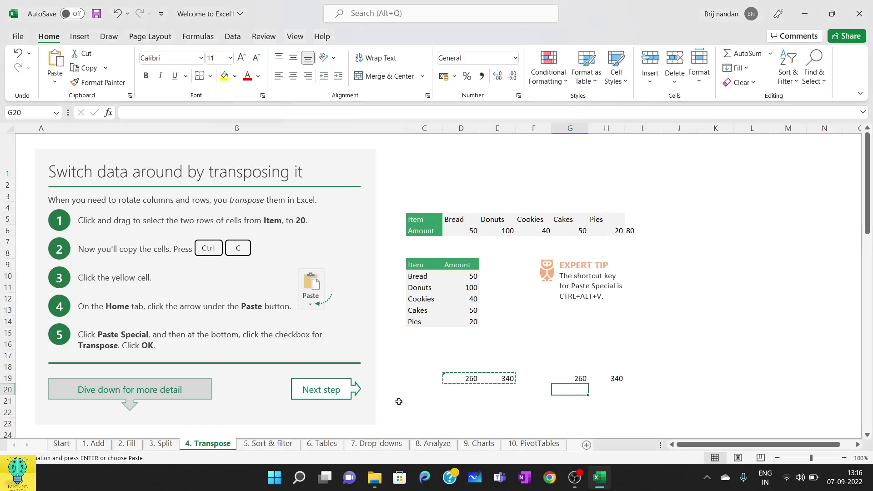
Cancel the pending copy and draw a rounded rectangle labelled 'Trial' below the Expert Tip.
{"action": "key", "text": "Escape"}
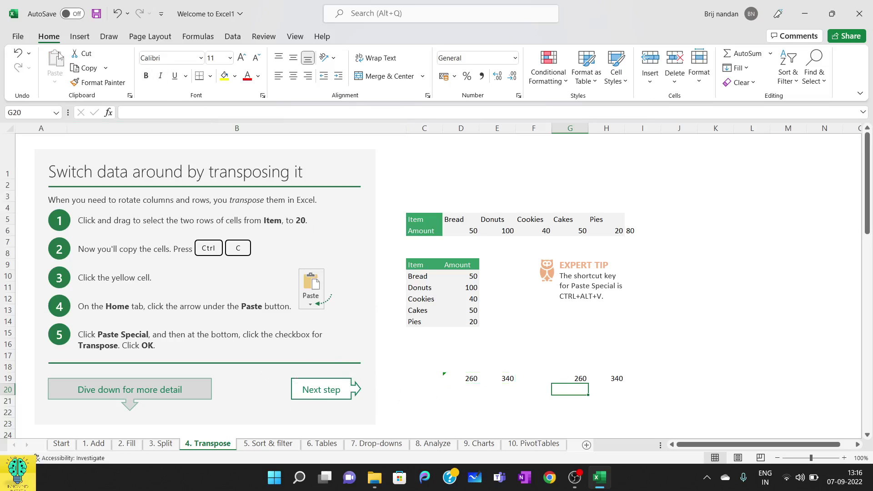
{"action": "left_click", "coordinate": [76, 41]}
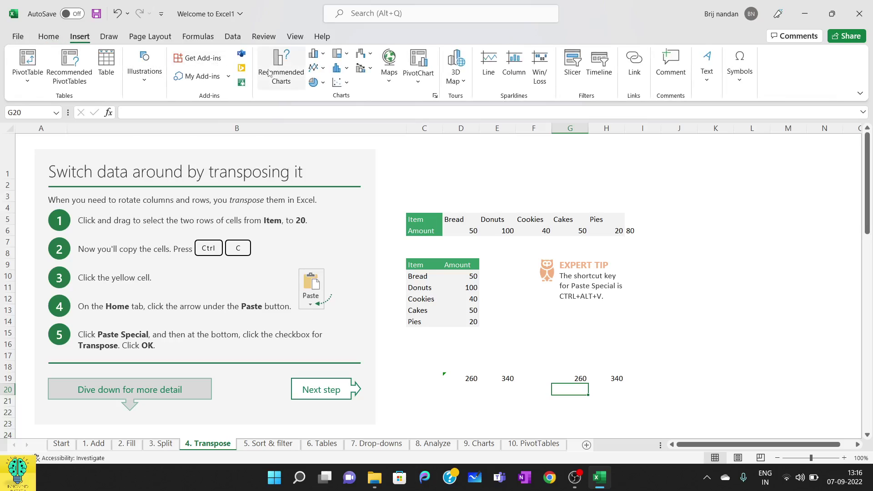
{"action": "left_click", "coordinate": [151, 83]}
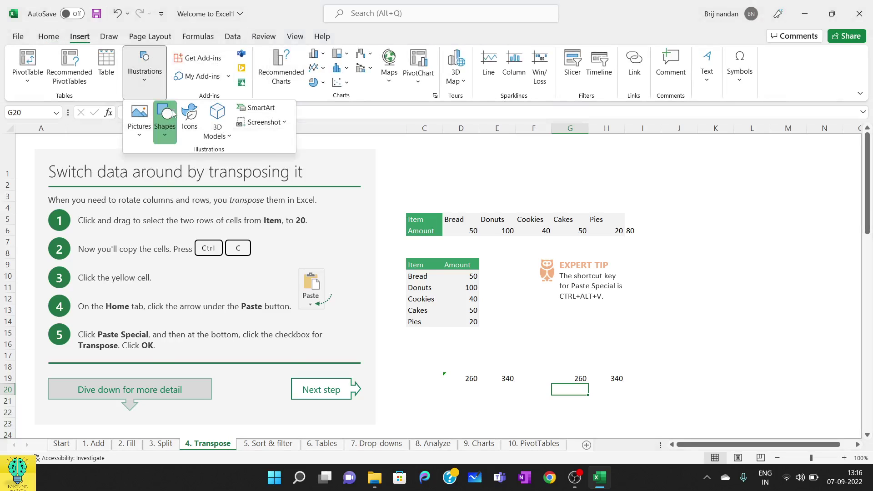
{"action": "left_click", "coordinate": [169, 129]}
{"action": "left_click", "coordinate": [214, 169]}
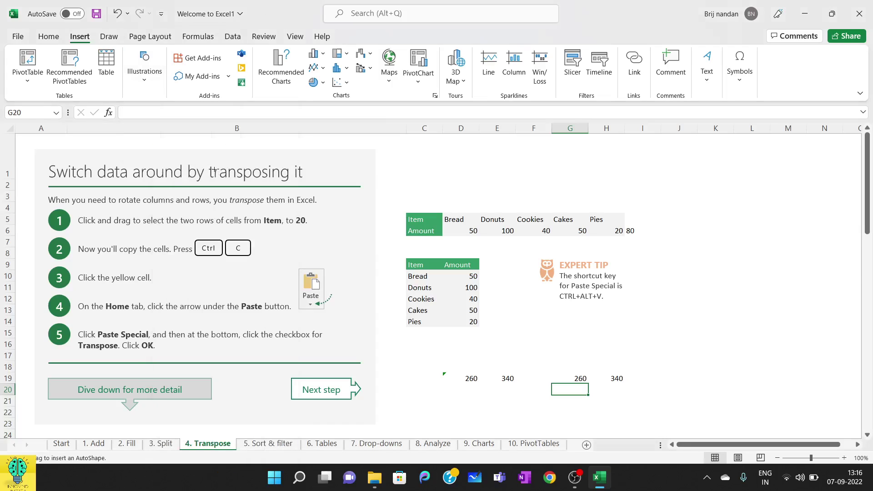
{"action": "left_click_drag", "start_coordinate": [549, 319], "coordinate": [637, 351]}
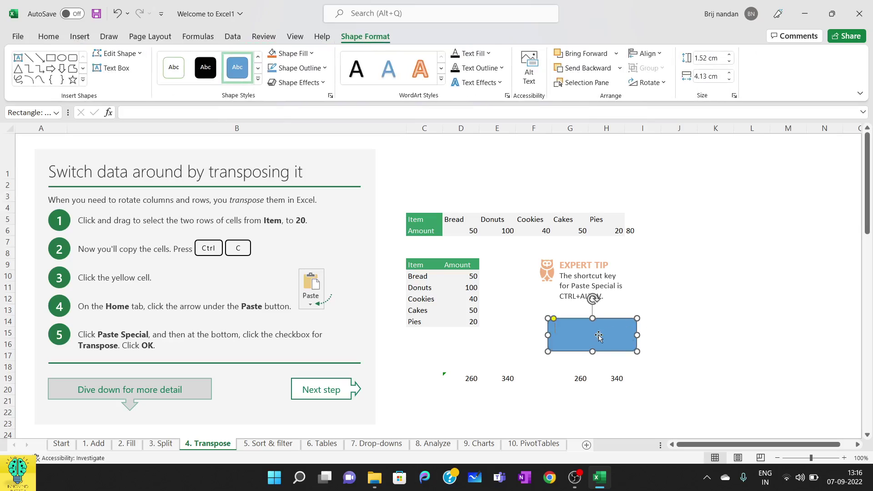
{"action": "type", "text": "Trial"}
{"action": "left_click", "coordinate": [694, 331]}
{"action": "right_click", "coordinate": [584, 336]}
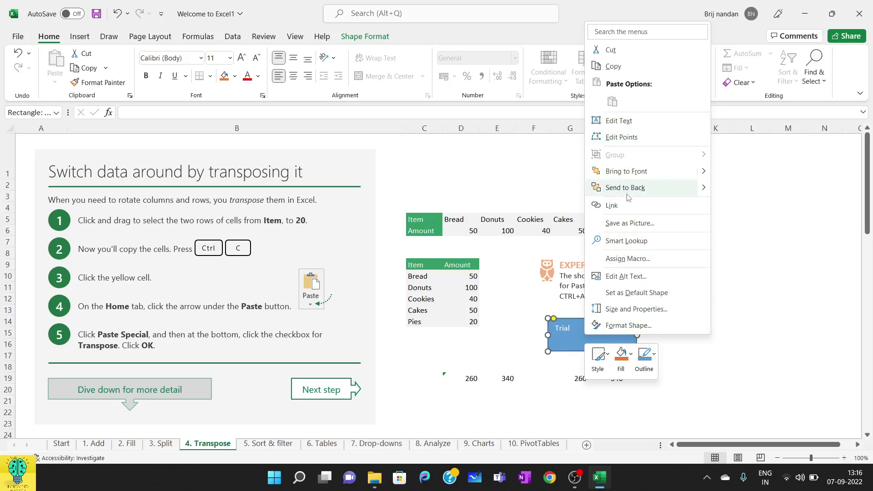
Link the Trial rectangle to cell A1 of the Start sheet as a Place in This Document.
{"action": "left_click", "coordinate": [629, 207]}
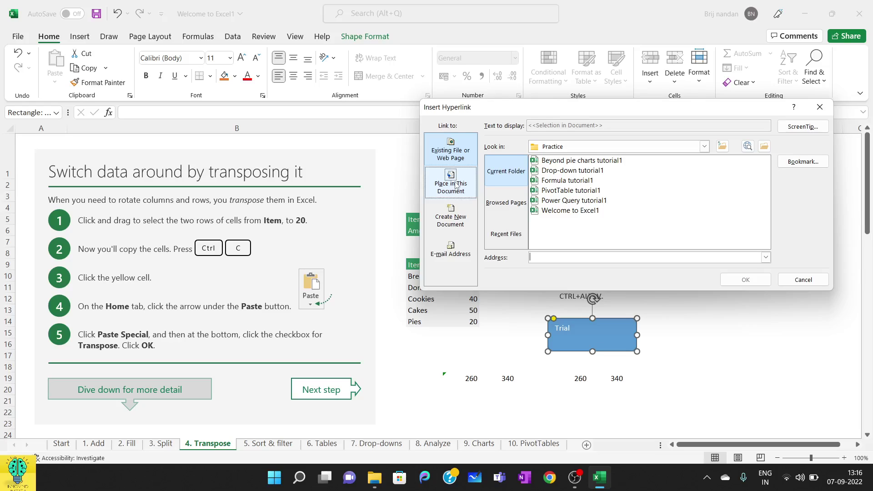
{"action": "left_click", "coordinate": [455, 185]}
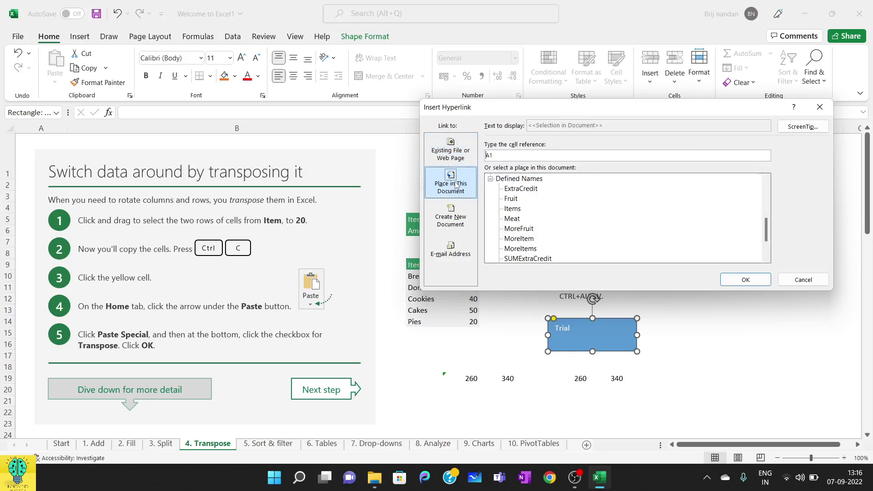
{"action": "scroll", "coordinate": [526, 198], "scroll_direction": "down", "scroll_amount": 3}
{"action": "scroll", "coordinate": [526, 199], "scroll_direction": "up", "scroll_amount": 3}
{"action": "scroll", "coordinate": [551, 244], "scroll_direction": "up", "scroll_amount": 5}
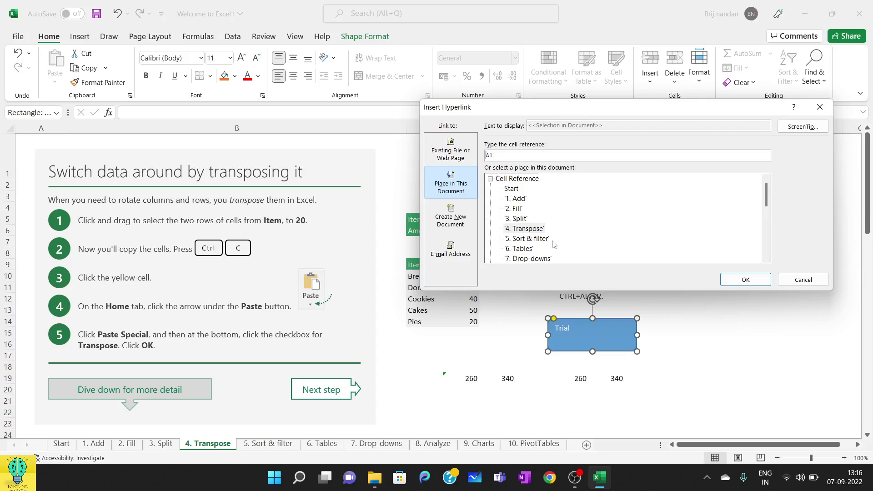
{"action": "scroll", "coordinate": [534, 247], "scroll_direction": "down", "scroll_amount": 1}
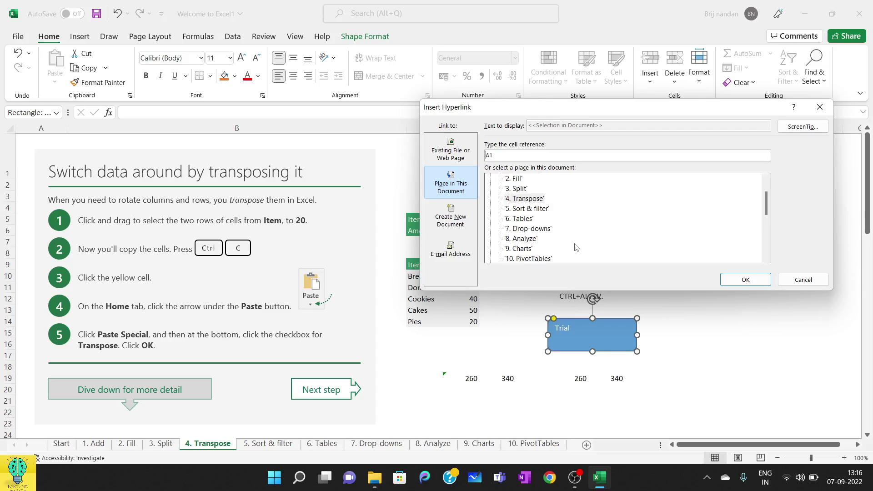
{"action": "scroll", "coordinate": [576, 247], "scroll_direction": "down", "scroll_amount": 1}
{"action": "scroll", "coordinate": [576, 247], "scroll_direction": "down", "scroll_amount": 3}
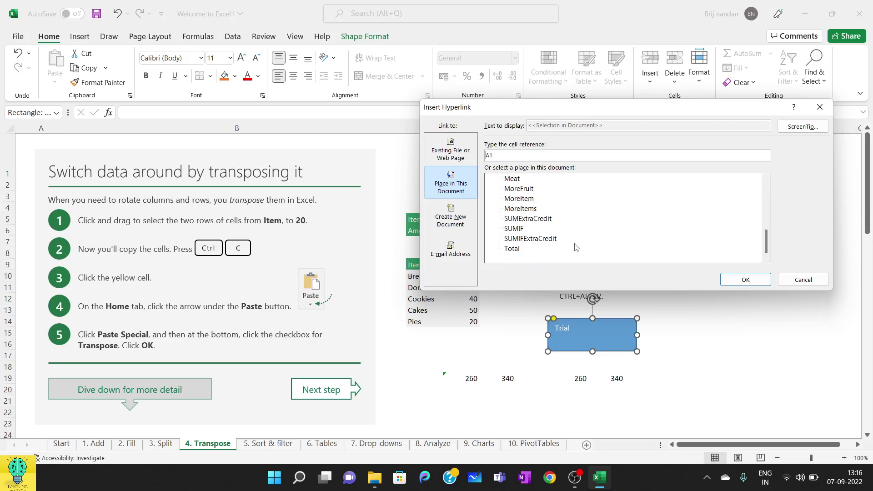
{"action": "scroll", "coordinate": [576, 247], "scroll_direction": "up", "scroll_amount": 2}
{"action": "scroll", "coordinate": [576, 247], "scroll_direction": "up", "scroll_amount": 4}
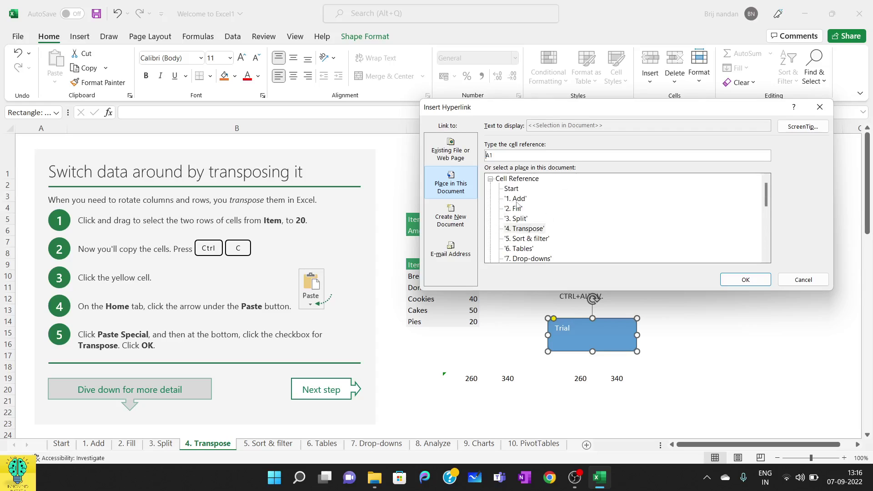
{"action": "left_click", "coordinate": [512, 190]}
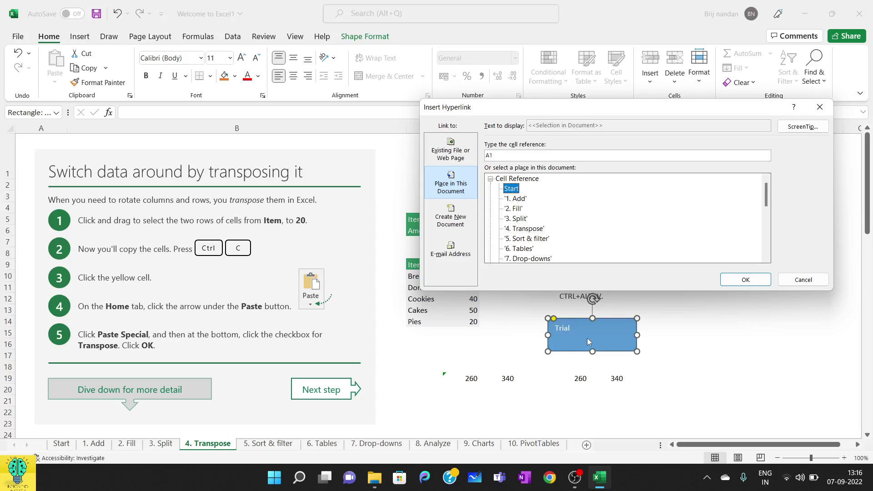
{"action": "left_click", "coordinate": [745, 280]}
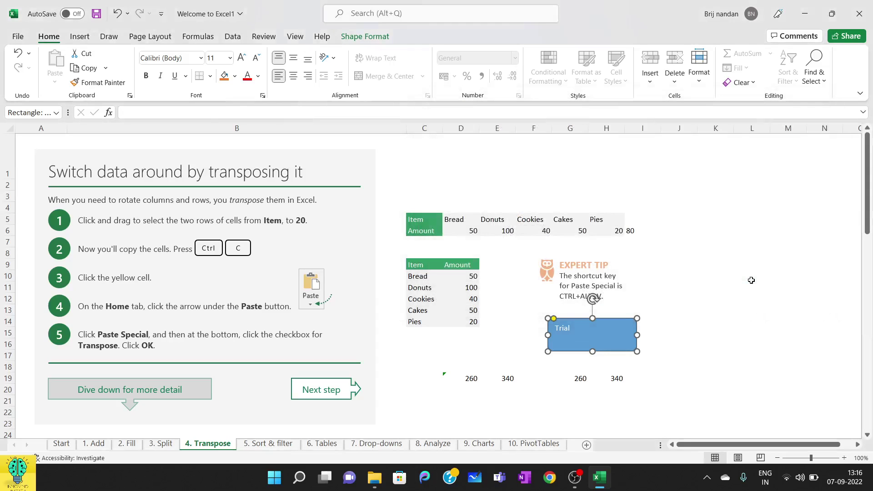
{"action": "left_click", "coordinate": [738, 335]}
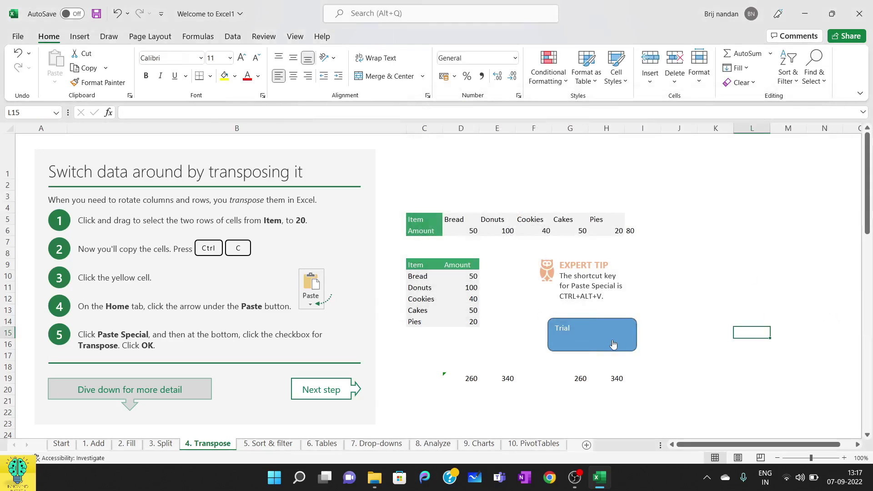
{"action": "mouse_move", "coordinate": [613, 344]}
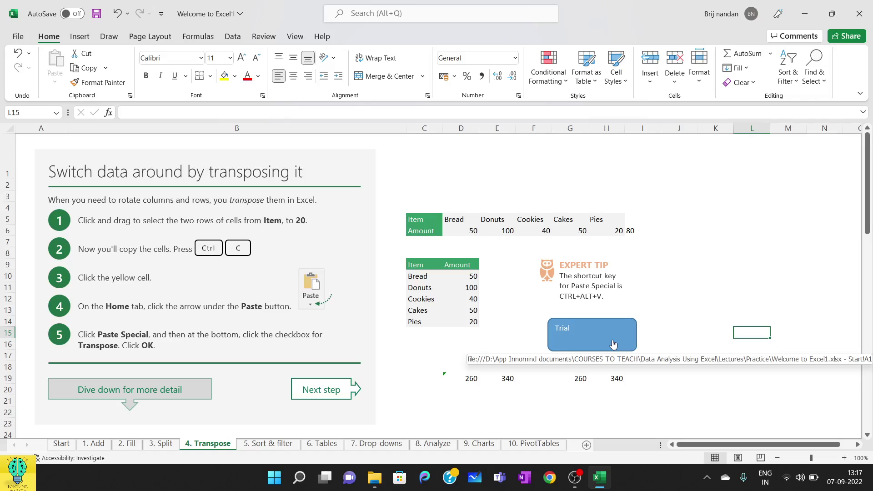
{"action": "left_click", "coordinate": [614, 344]}
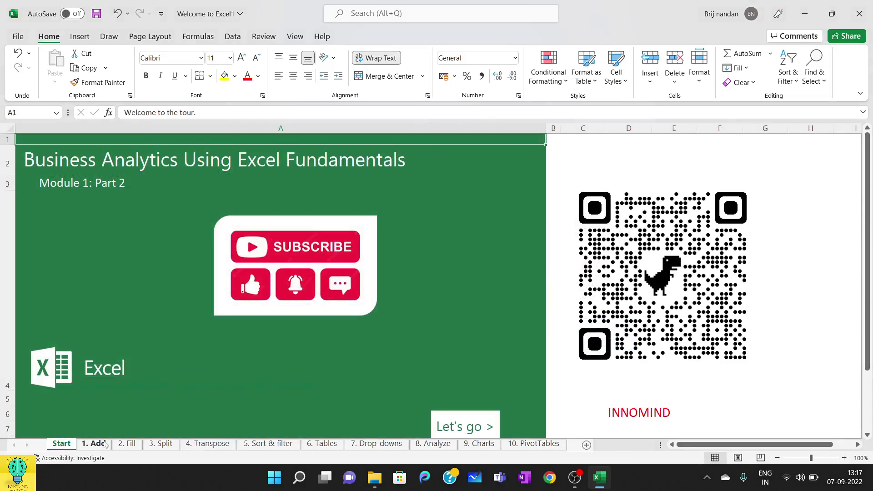
{"action": "left_click", "coordinate": [200, 446]}
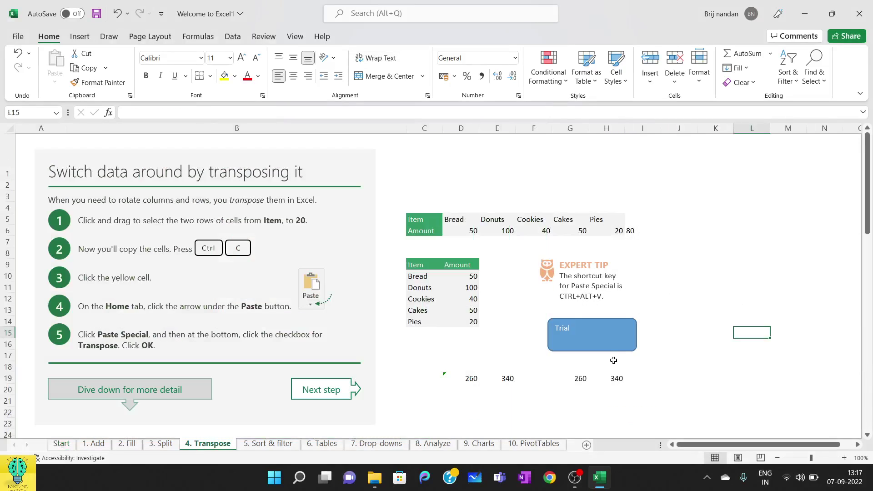
{"action": "left_click", "coordinate": [611, 344]}
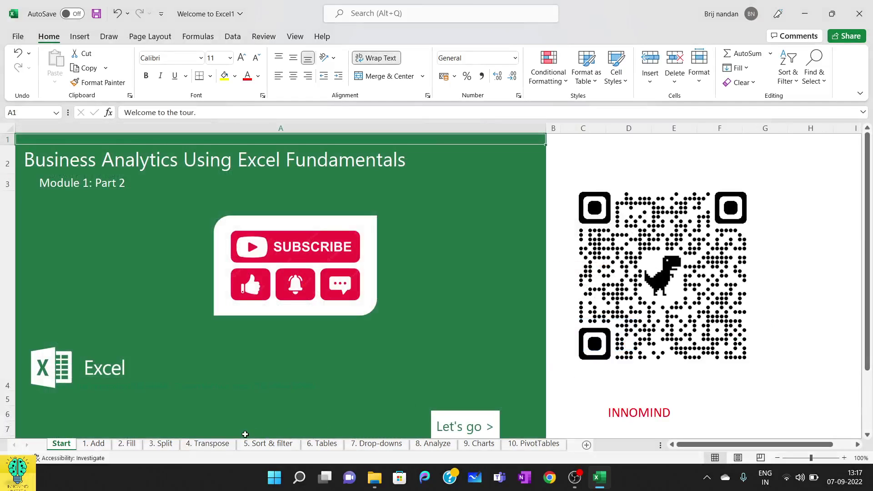
{"action": "left_click", "coordinate": [226, 445]}
{"action": "left_click", "coordinate": [659, 380]}
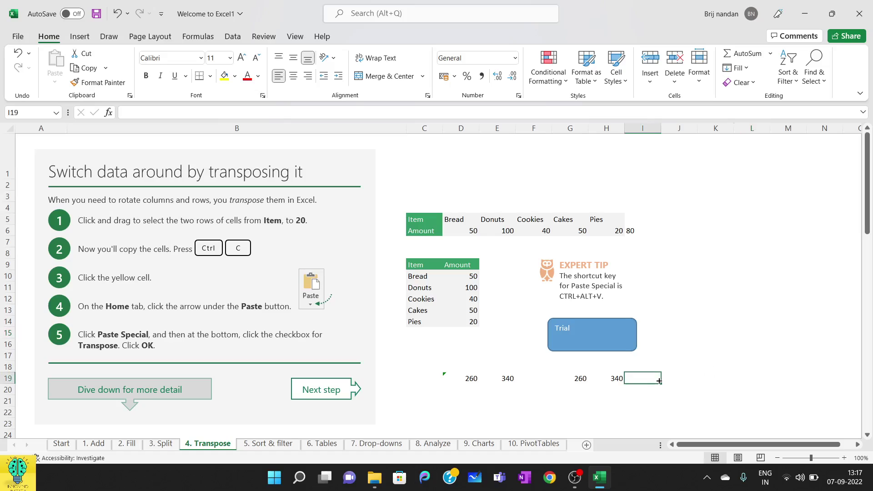
{"action": "left_click", "coordinate": [609, 341], "text": "ctrl"}
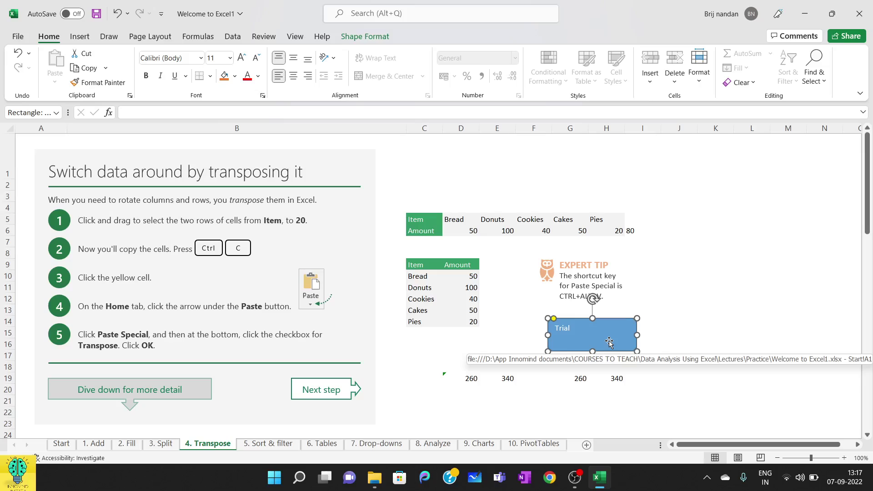
{"action": "key", "text": "Delete"}
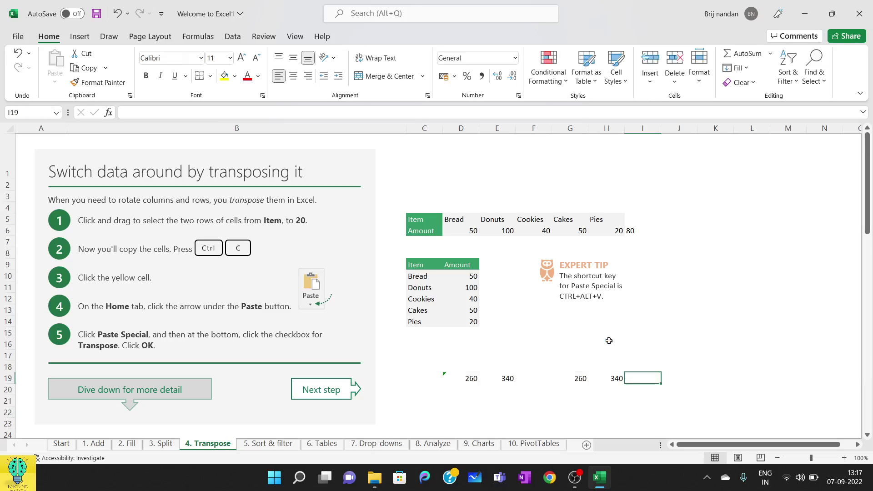
{"action": "left_click_drag", "start_coordinate": [417, 361], "coordinate": [702, 391]}
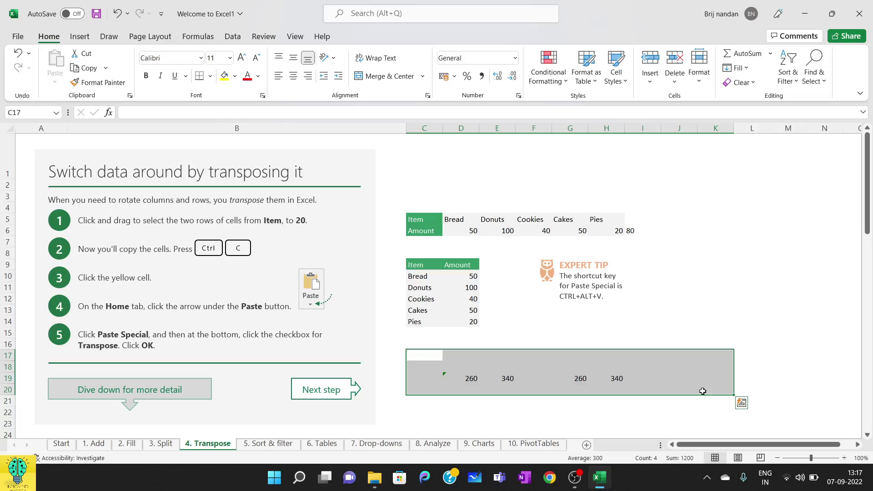
{"action": "key", "text": "Delete"}
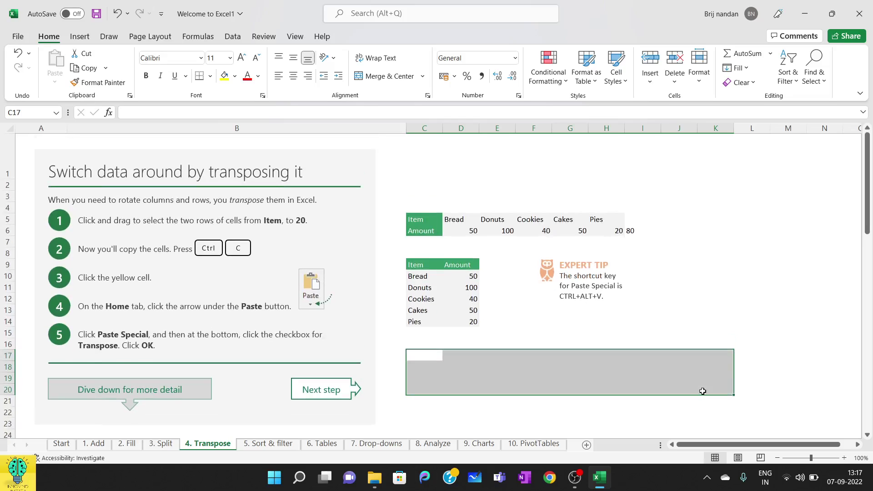
Delete the contents of yellow block C40:D45 and reselect the blank cells.
{"action": "scroll", "coordinate": [702, 391], "scroll_direction": "down", "scroll_amount": 8}
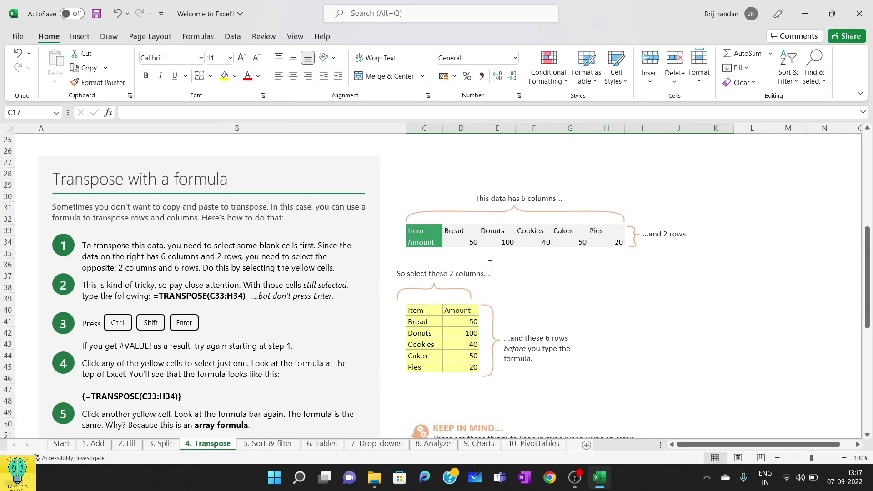
{"action": "left_click_drag", "start_coordinate": [409, 227], "coordinate": [600, 244]}
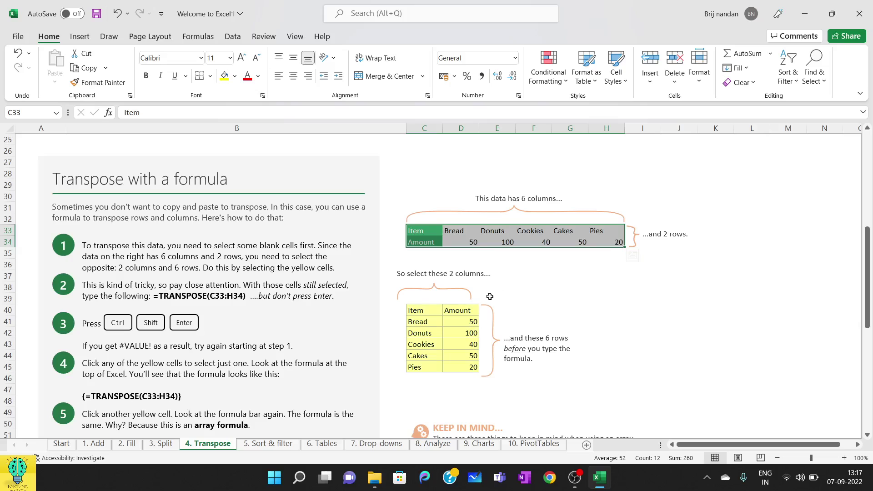
{"action": "left_click_drag", "start_coordinate": [413, 311], "coordinate": [467, 364]}
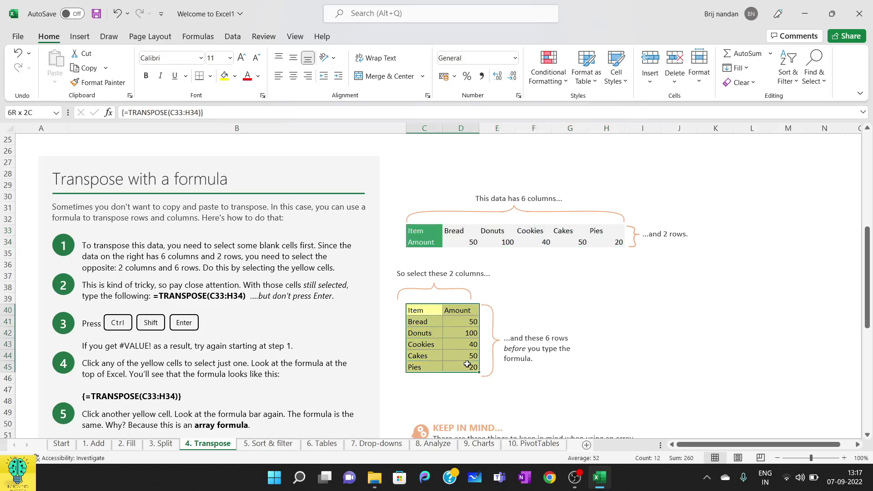
{"action": "key", "text": "Delete"}
{"action": "left_click", "coordinate": [646, 322]}
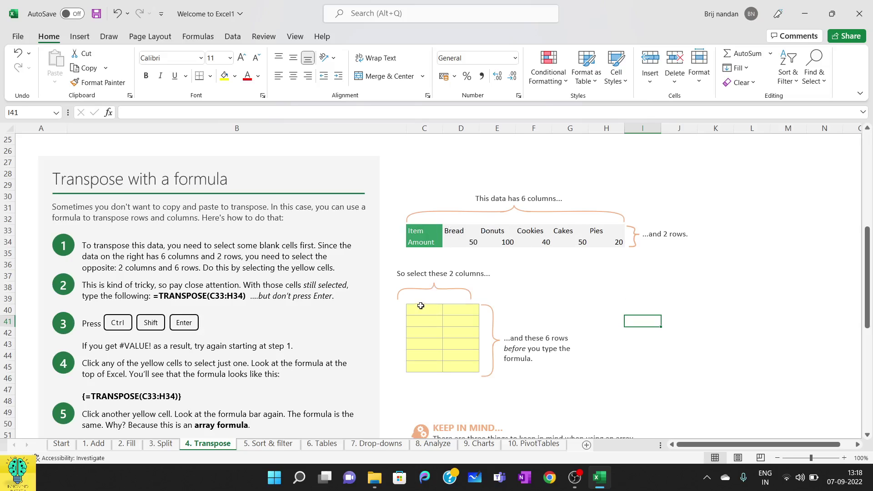
{"action": "left_click_drag", "start_coordinate": [421, 309], "coordinate": [453, 365]}
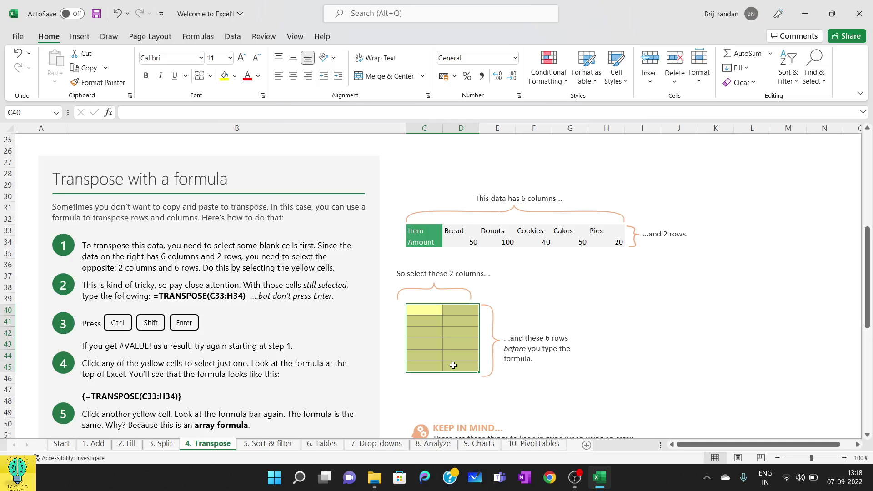
Enter =TRANSPOSE(C33:H34) in C40:D45 as an array formula with Ctrl+Shift+Enter.
{"action": "type", "text": "="}
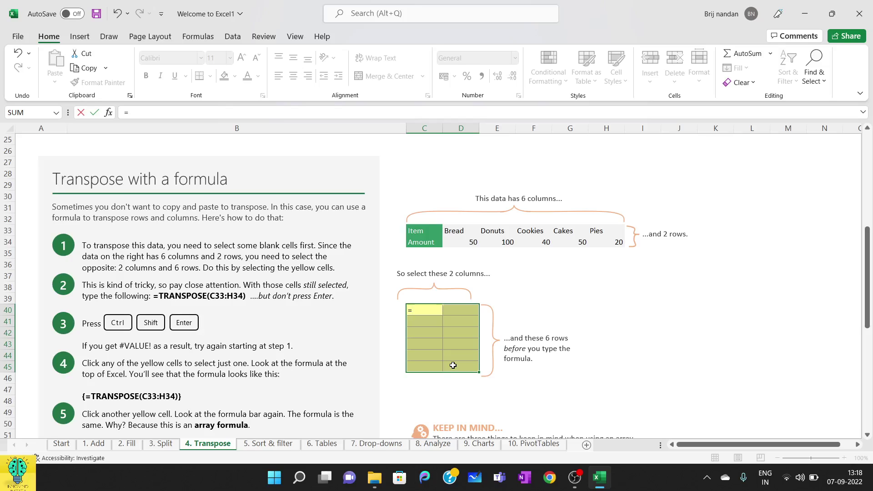
{"action": "type", "text": "transp"}
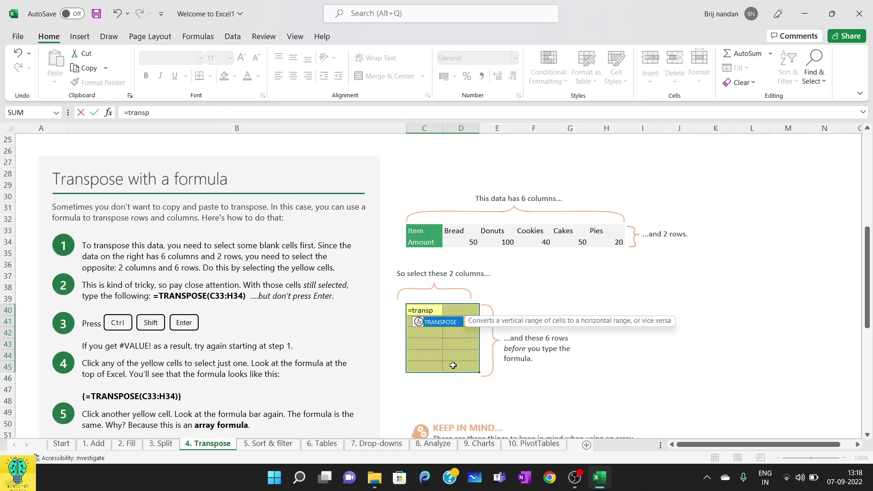
{"action": "type", "text": "ose("}
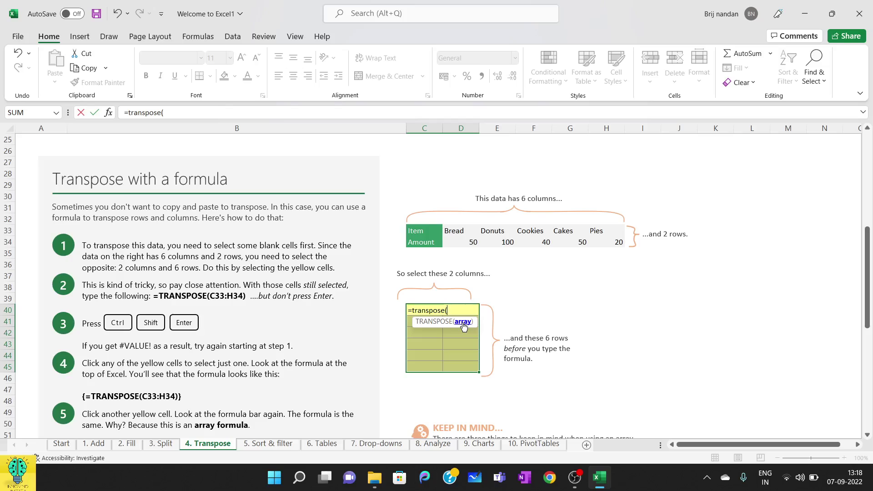
{"action": "left_click_drag", "start_coordinate": [423, 230], "coordinate": [619, 243]}
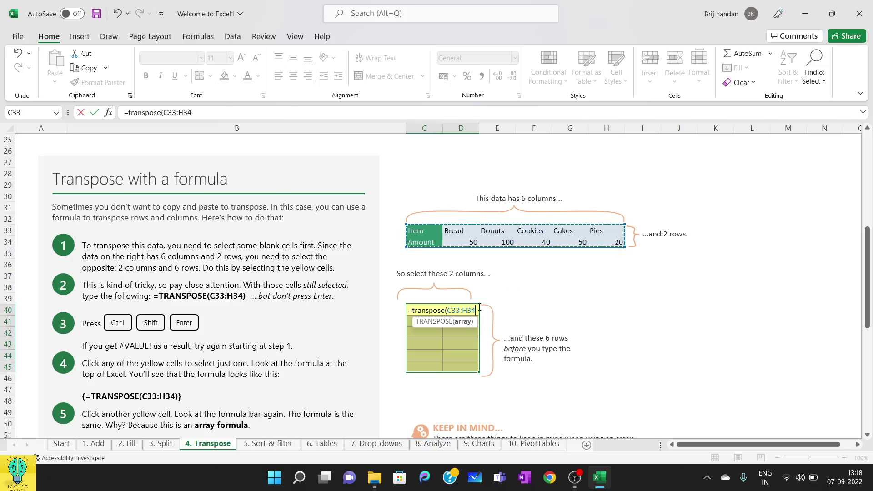
{"action": "type", "text": ")"}
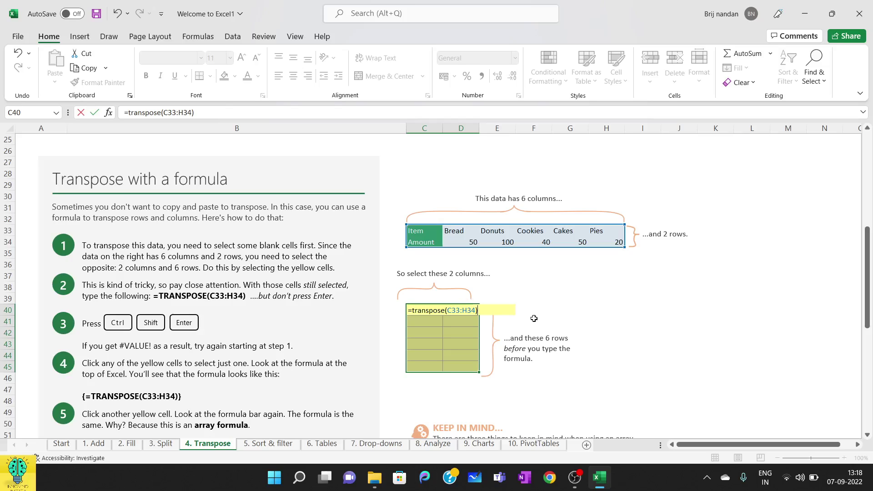
{"action": "key", "text": "ctrl+shift+Return"}
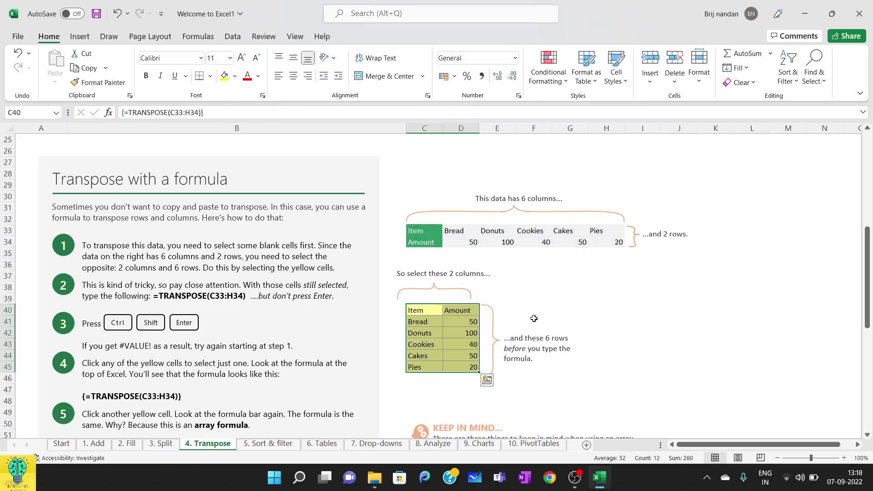
{"action": "left_click", "coordinate": [487, 382]}
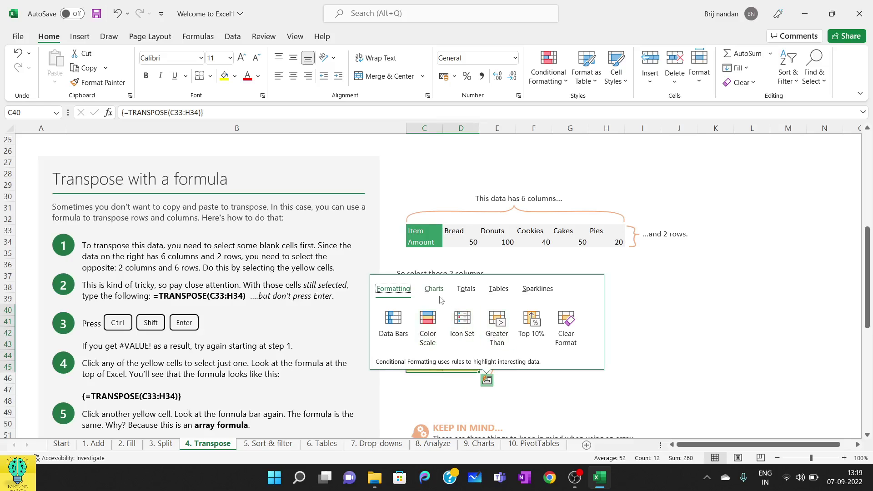
{"action": "left_click", "coordinate": [540, 387]}
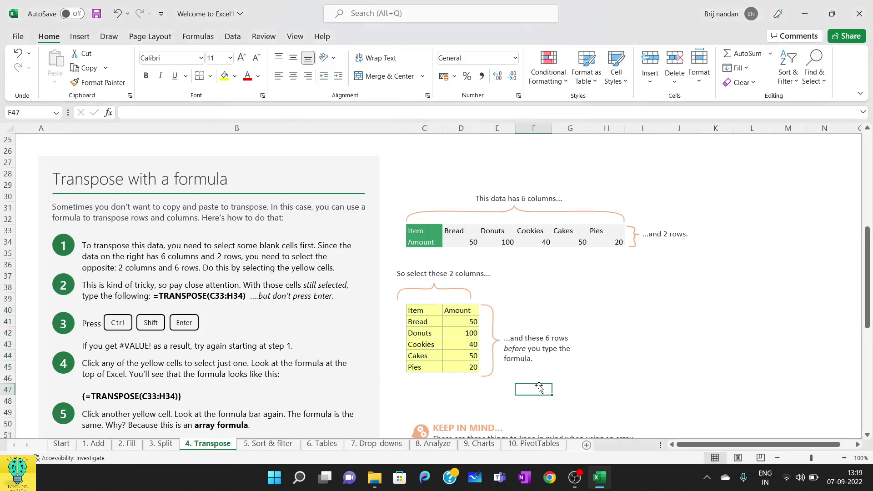
Inspect the formula behind the Item, Donuts, Cakes, Pies and Cookies cells in the yellow table.
{"action": "left_click", "coordinate": [422, 311]}
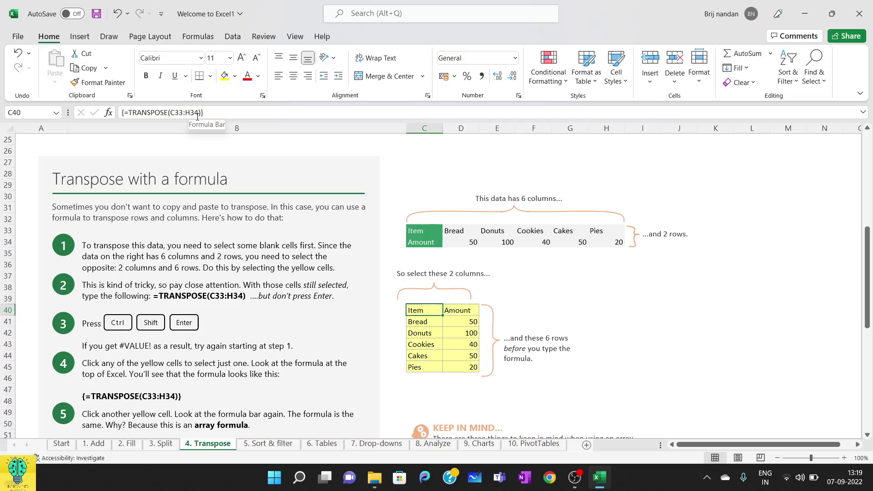
{"action": "left_click", "coordinate": [473, 335]}
{"action": "left_click", "coordinate": [471, 356]}
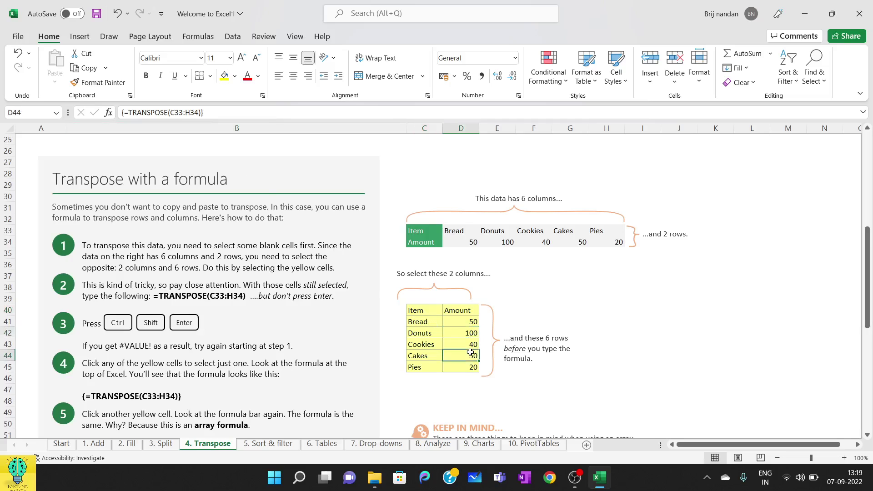
{"action": "left_click", "coordinate": [424, 366]}
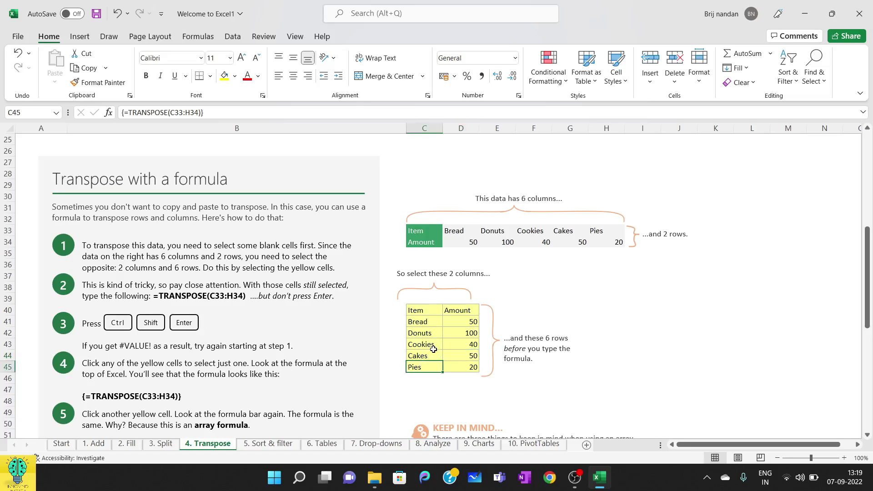
{"action": "left_click", "coordinate": [433, 348]}
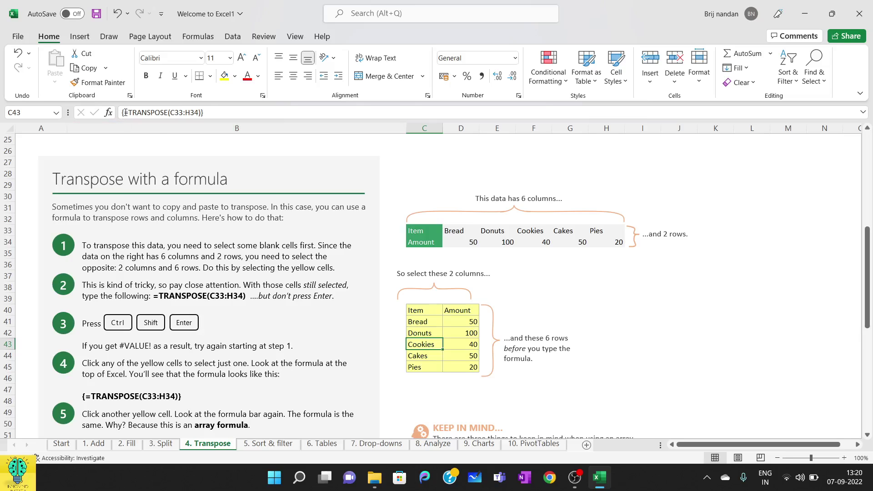
Dismiss the note, recheck Donuts, then start entering 20 into Bread's amount in D41.
{"action": "left_click", "coordinate": [539, 374]}
{"action": "left_click", "coordinate": [632, 377]}
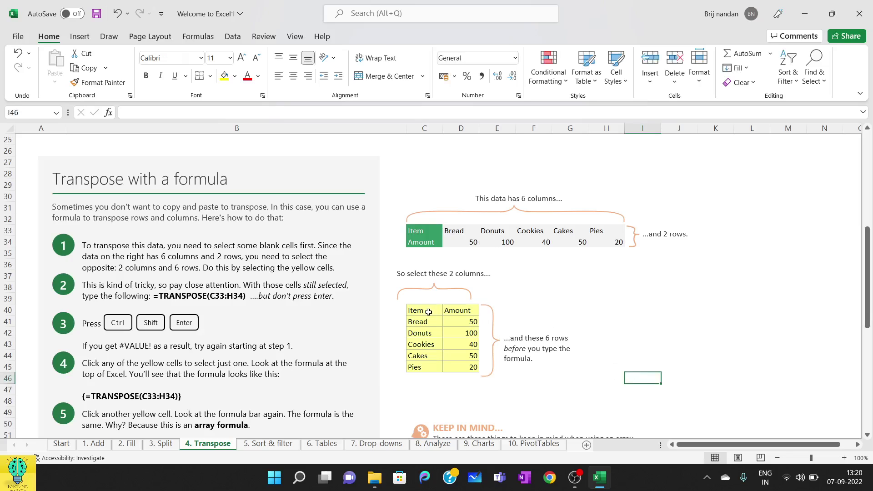
{"action": "left_click", "coordinate": [460, 333]}
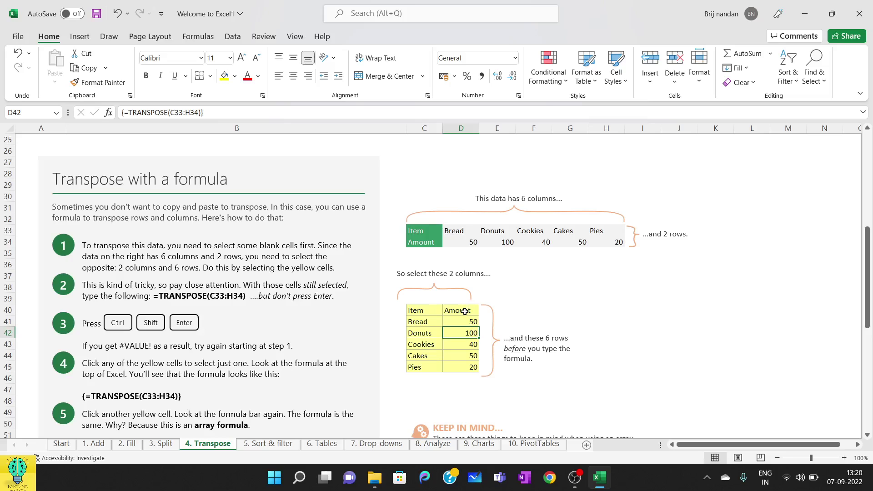
{"action": "left_click", "coordinate": [465, 322]}
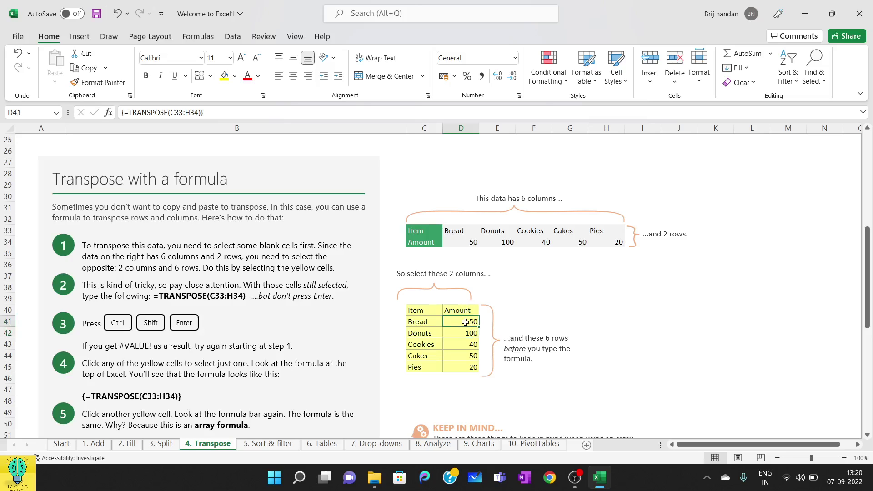
{"action": "type", "text": "20"}
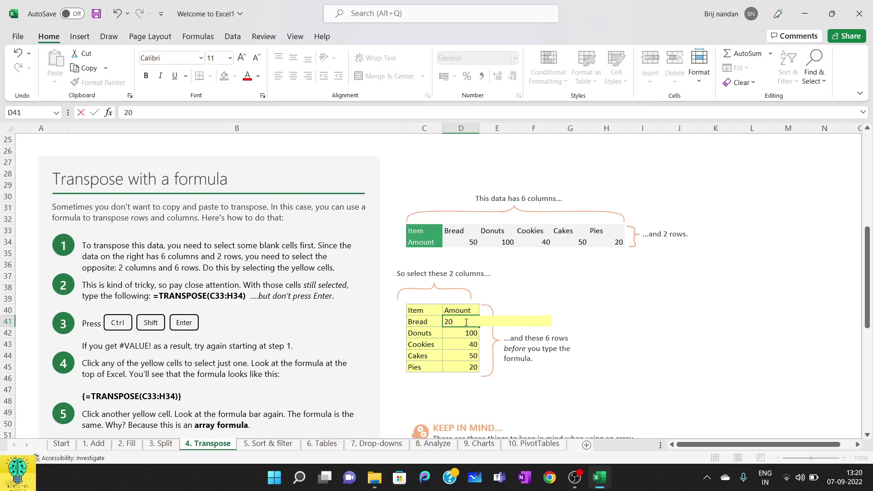
Try committing 20 in D41, accept the 'can't change part of an array' warning, and cancel, keeping Bread at 50.
{"action": "key", "text": "Return"}
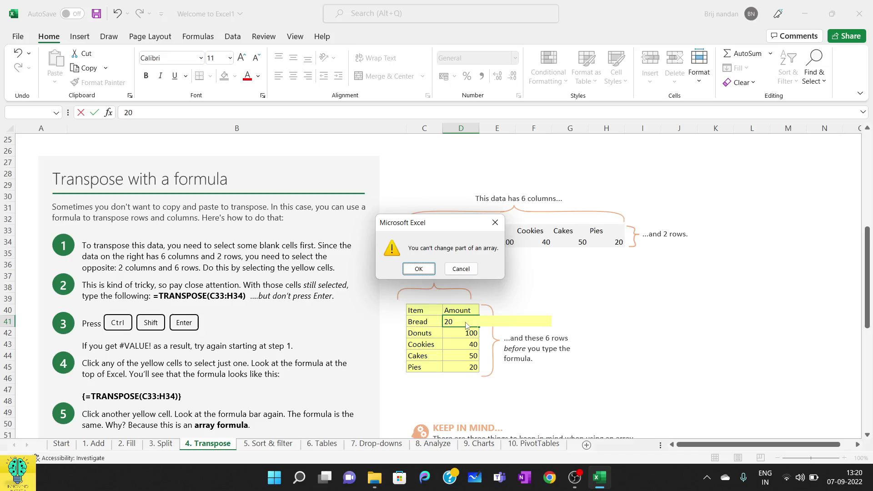
{"action": "left_click", "coordinate": [421, 270]}
{"action": "key", "text": "Return"}
{"action": "left_click", "coordinate": [470, 266]}
{"action": "left_click", "coordinate": [525, 276]}
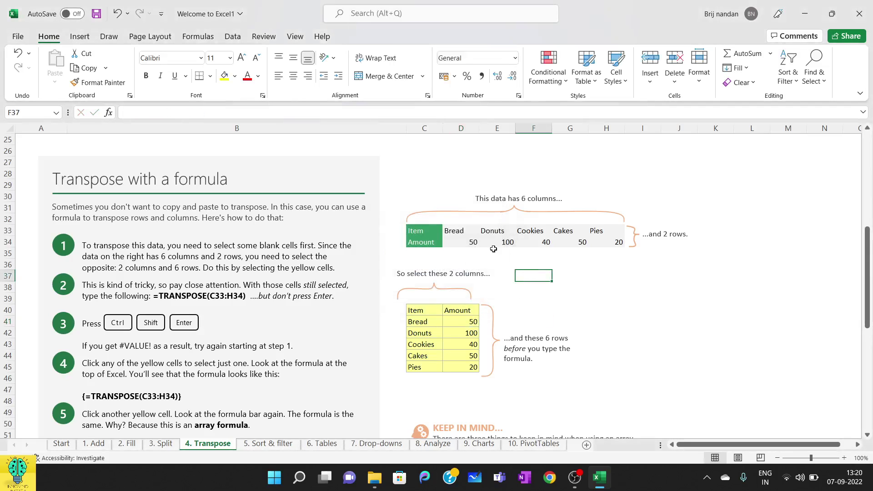
Enter 20 as Bread's source amount in D34 so the transposed D41 updates.
{"action": "left_click", "coordinate": [469, 239]}
{"action": "type", "text": "20"}
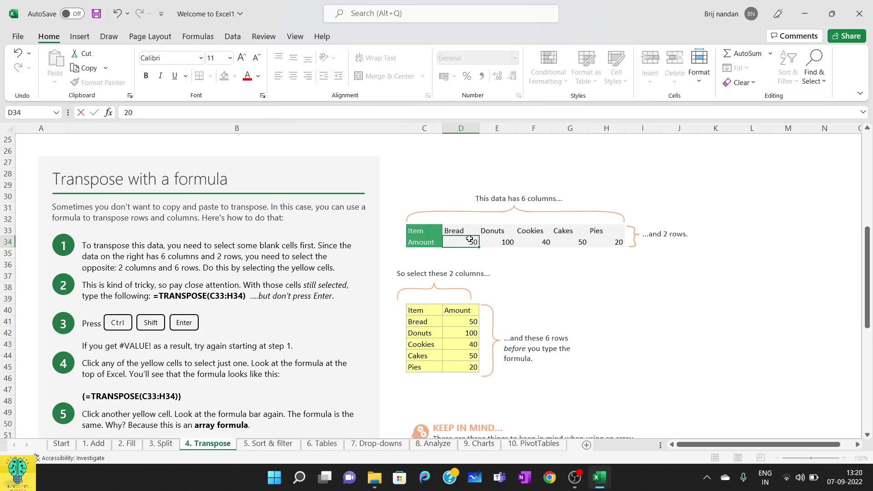
{"action": "key", "text": "Return"}
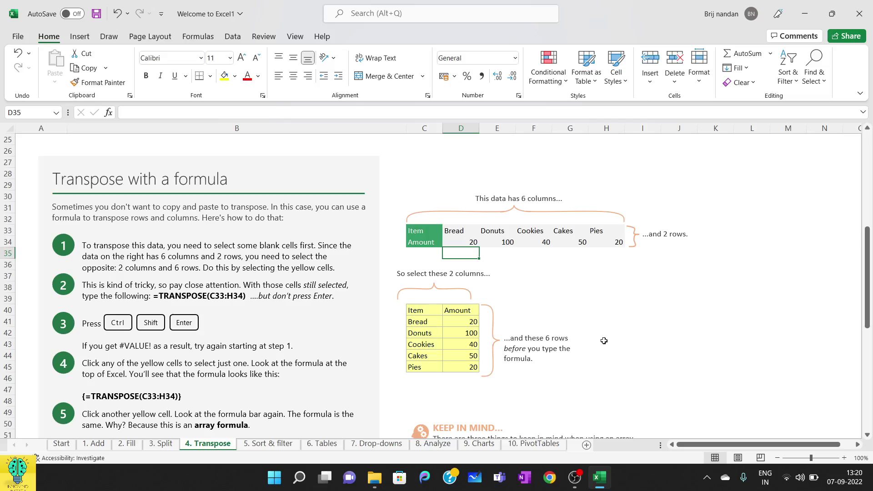
{"action": "scroll", "coordinate": [603, 340], "scroll_direction": "down", "scroll_amount": 7}
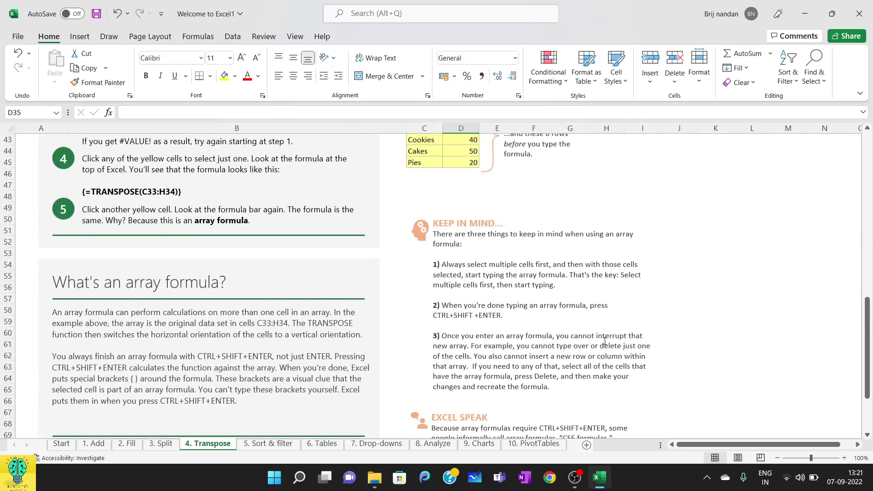
{"action": "scroll", "coordinate": [605, 341], "scroll_direction": "up", "scroll_amount": 7}
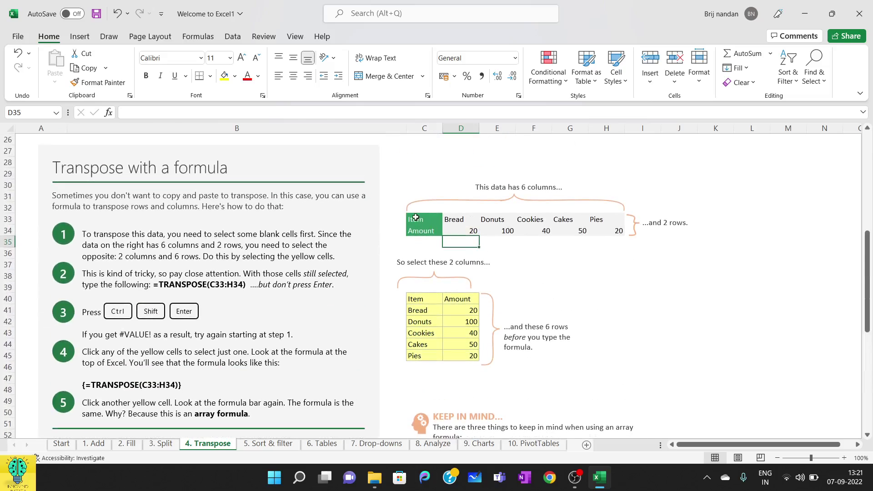
{"action": "left_click_drag", "start_coordinate": [415, 217], "coordinate": [604, 244]}
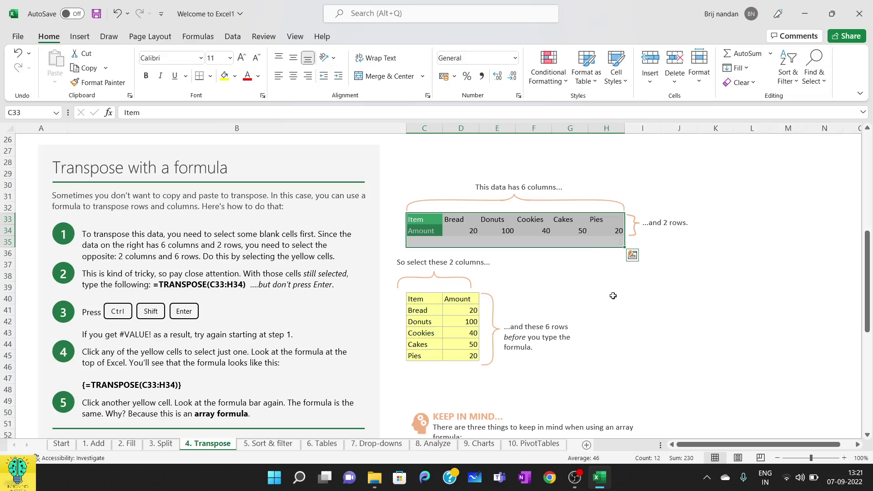